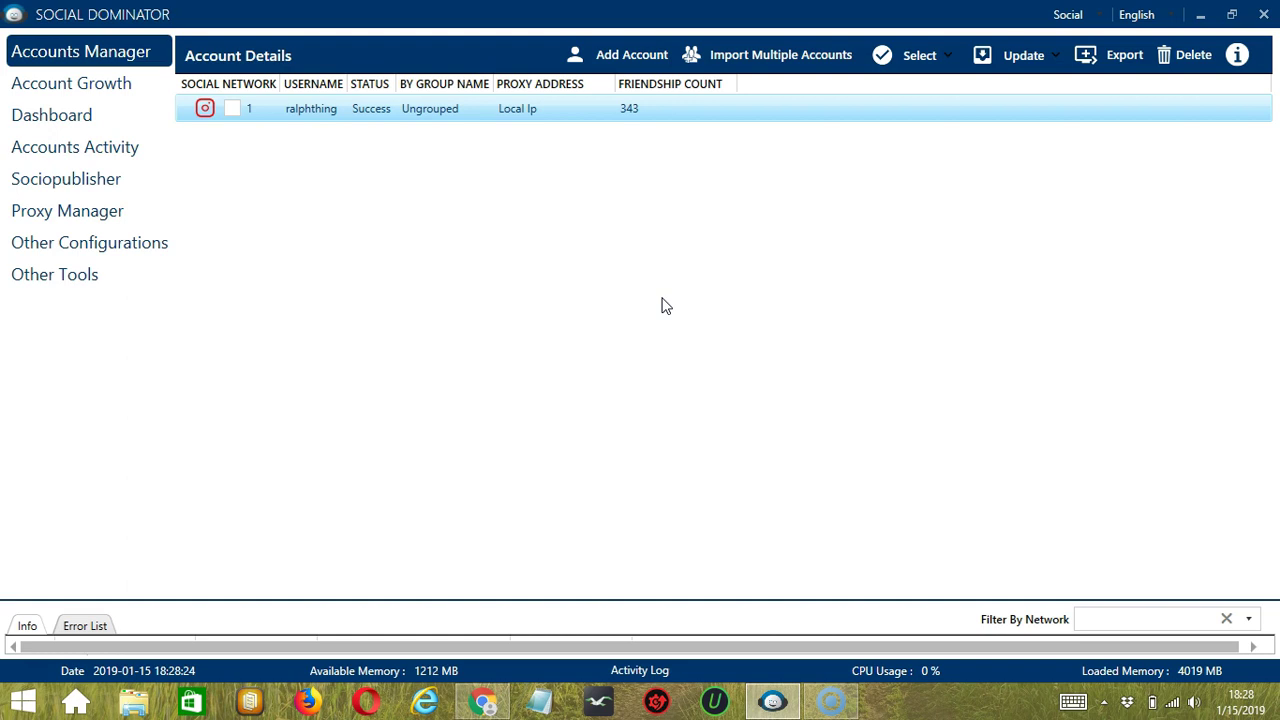
Bring up the context menu of the Instagram account row in Accounts Manager.
{"action": "left_click", "coordinate": [645, 297]}
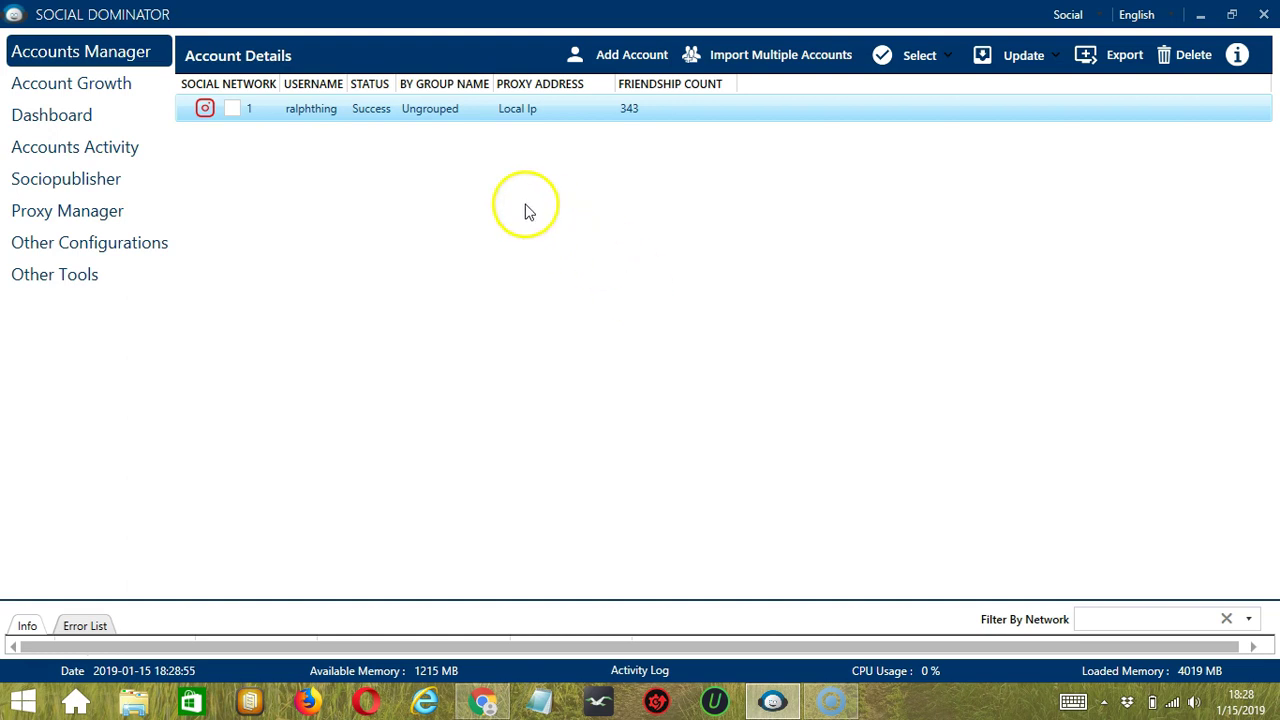
{"action": "right_click", "coordinate": [303, 117]}
Go to the account's Tools and open the Media Unliker tab under Accounts Activity.
{"action": "left_click", "coordinate": [206, 216]}
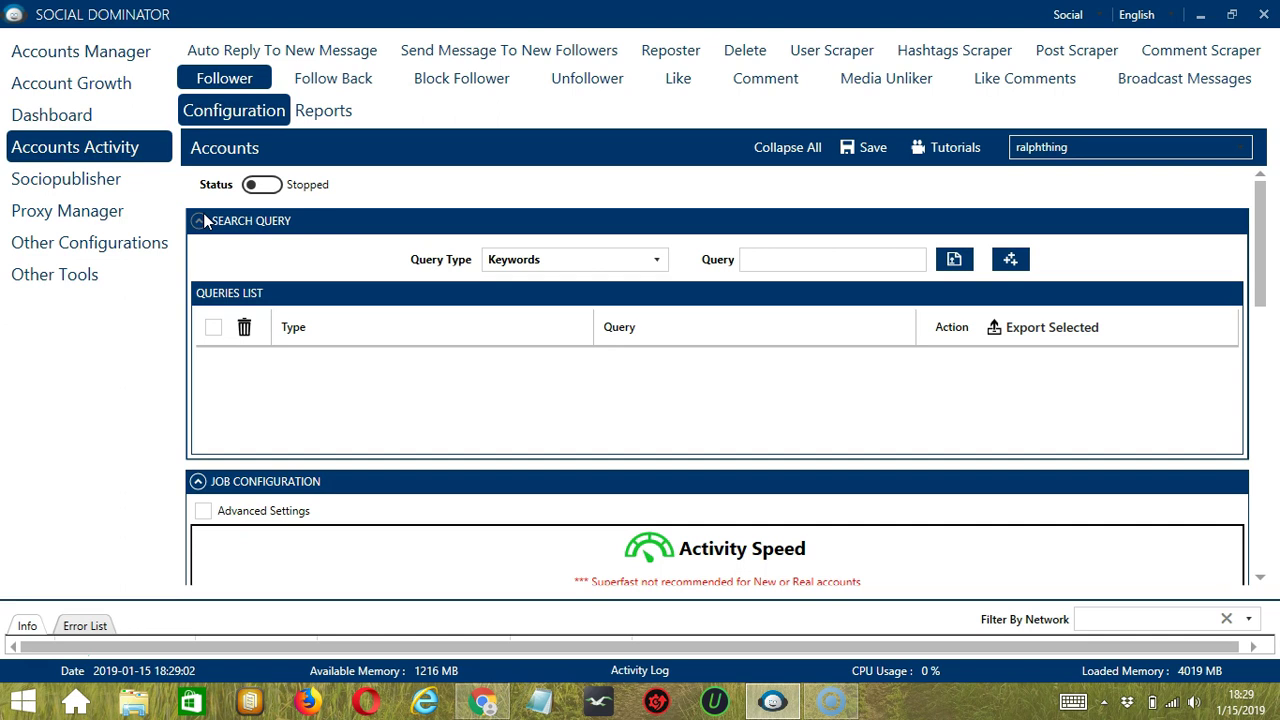
{"action": "left_click", "coordinate": [188, 210]}
{"action": "left_click", "coordinate": [850, 84]}
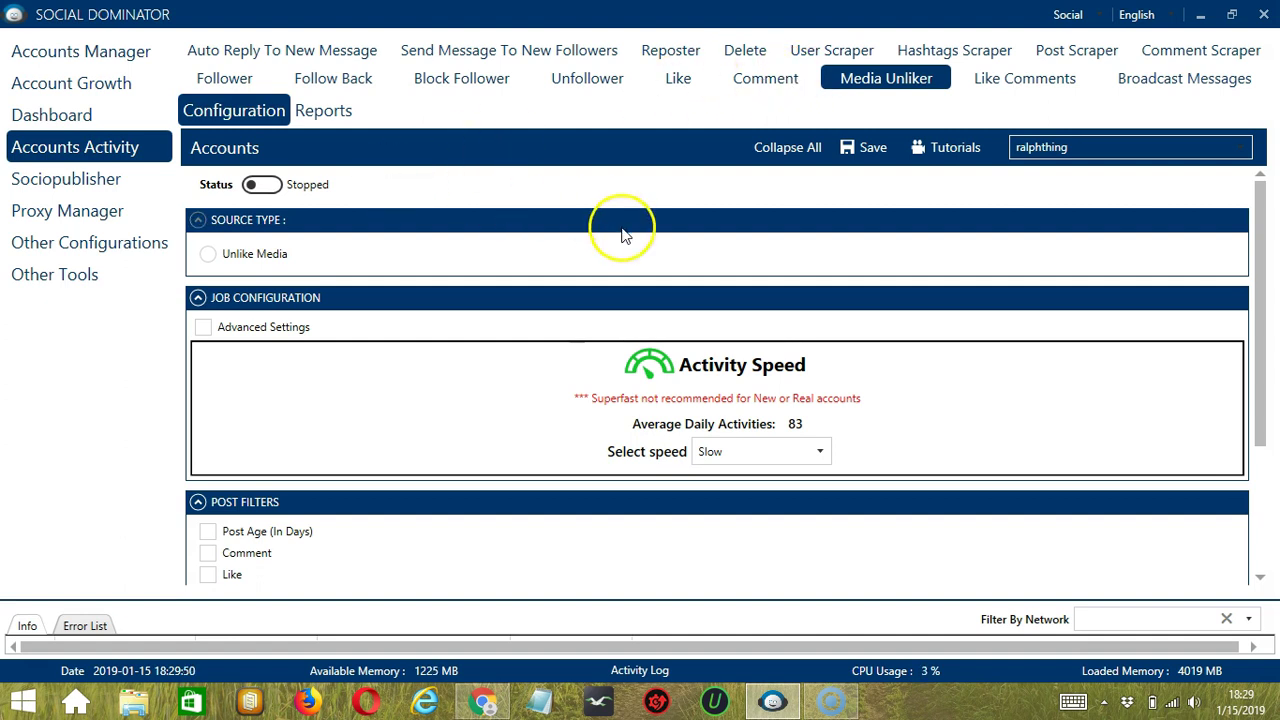
Choose Unlike Media as the source and set the speed to Superfast (666 daily activities).
{"action": "left_click", "coordinate": [209, 255]}
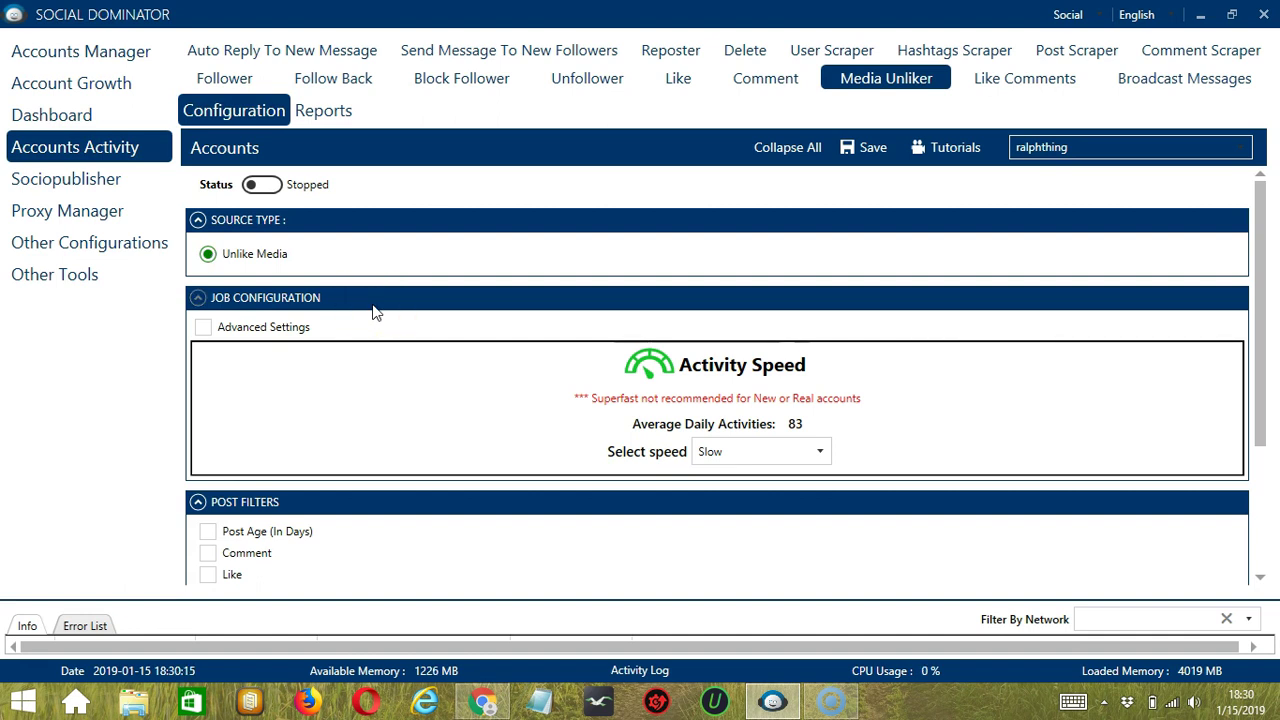
{"action": "left_click", "coordinate": [416, 318]}
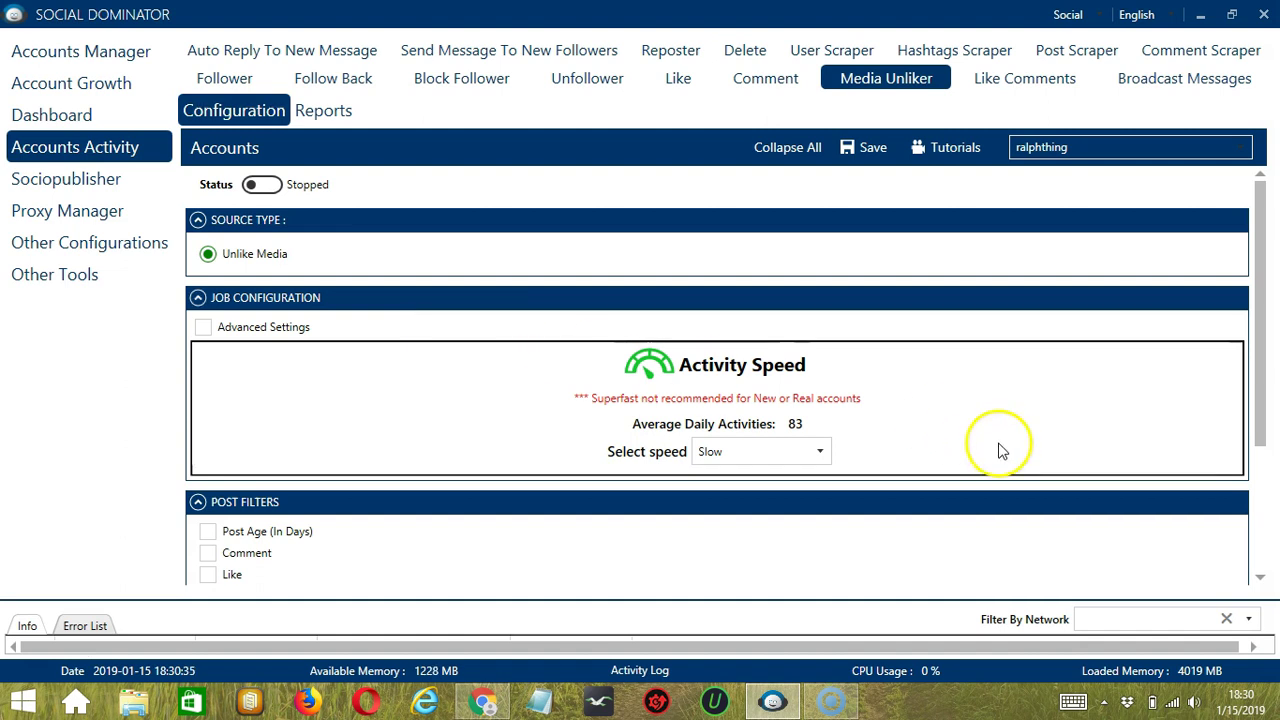
{"action": "left_click", "coordinate": [818, 453]}
{"action": "left_click", "coordinate": [757, 495]}
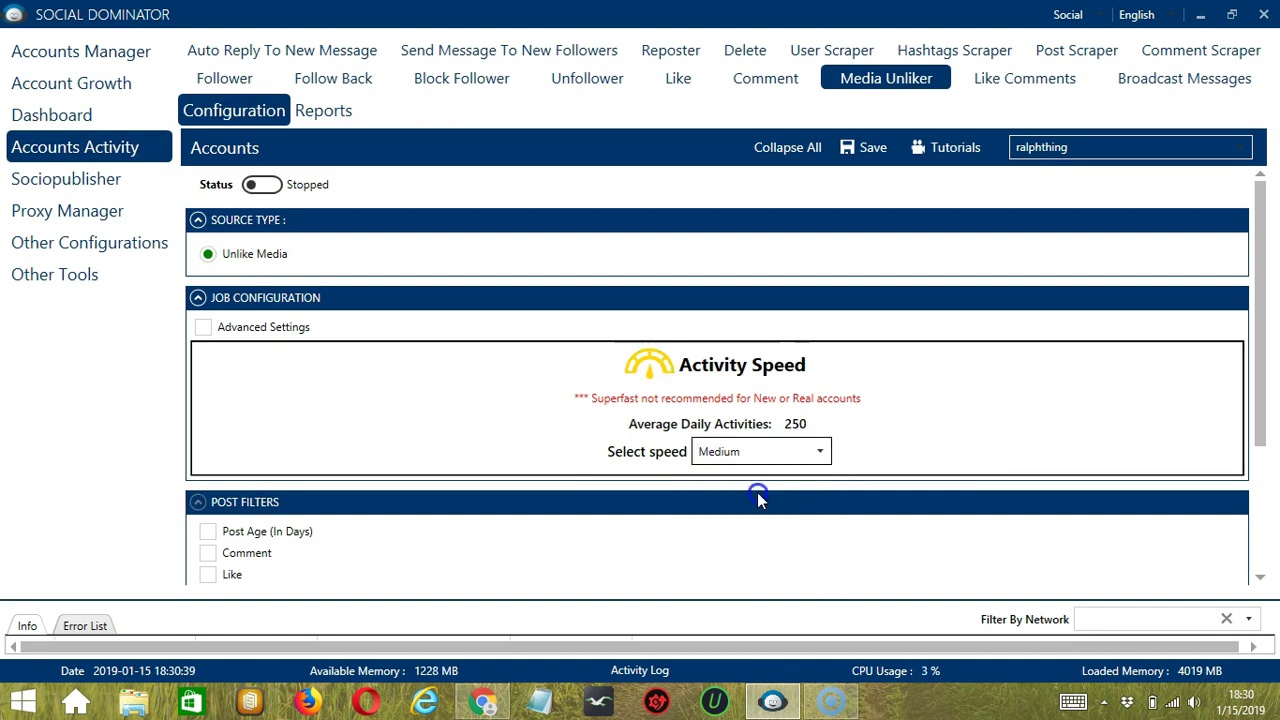
{"action": "left_click", "coordinate": [819, 451]}
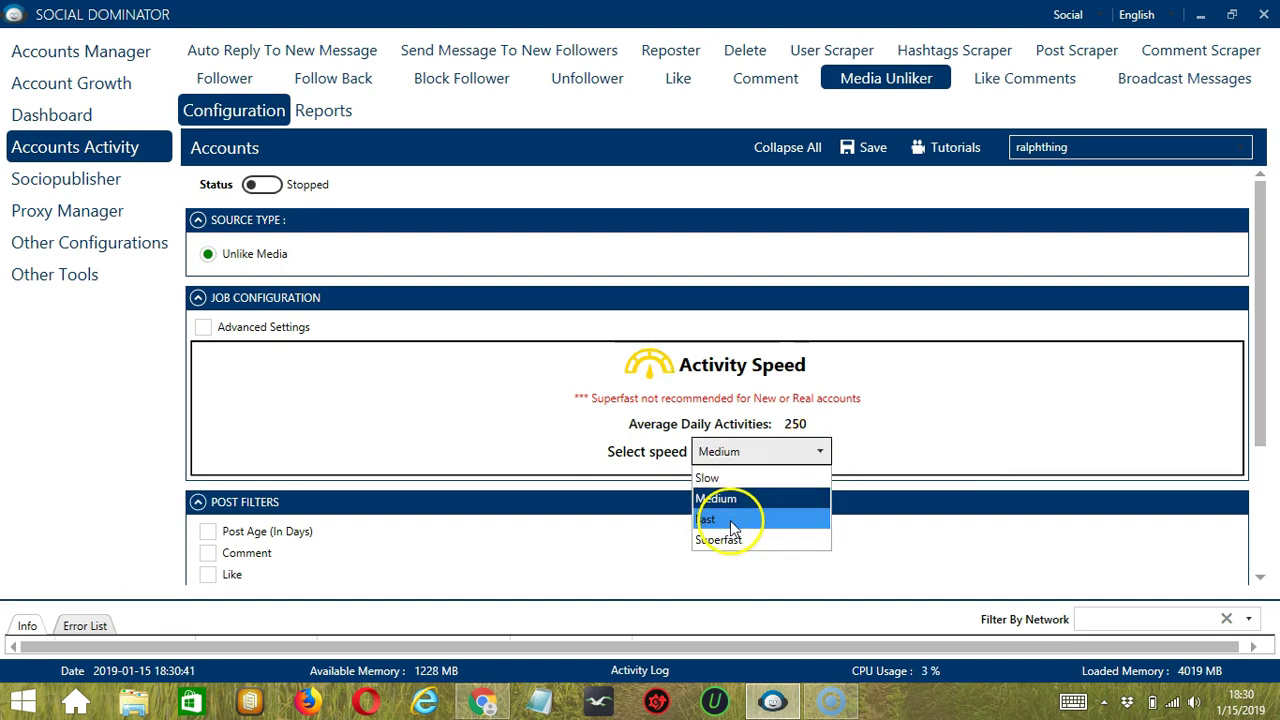
{"action": "left_click", "coordinate": [731, 522]}
{"action": "left_click", "coordinate": [817, 453]}
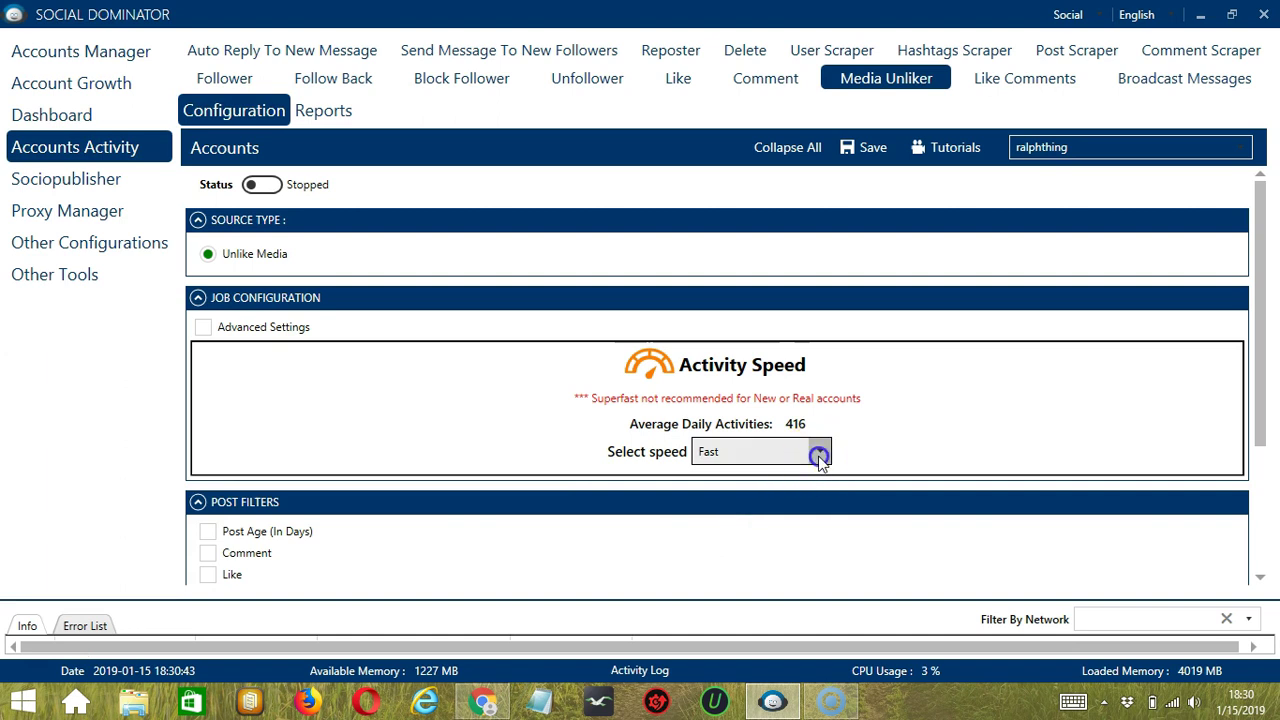
{"action": "left_click", "coordinate": [725, 533]}
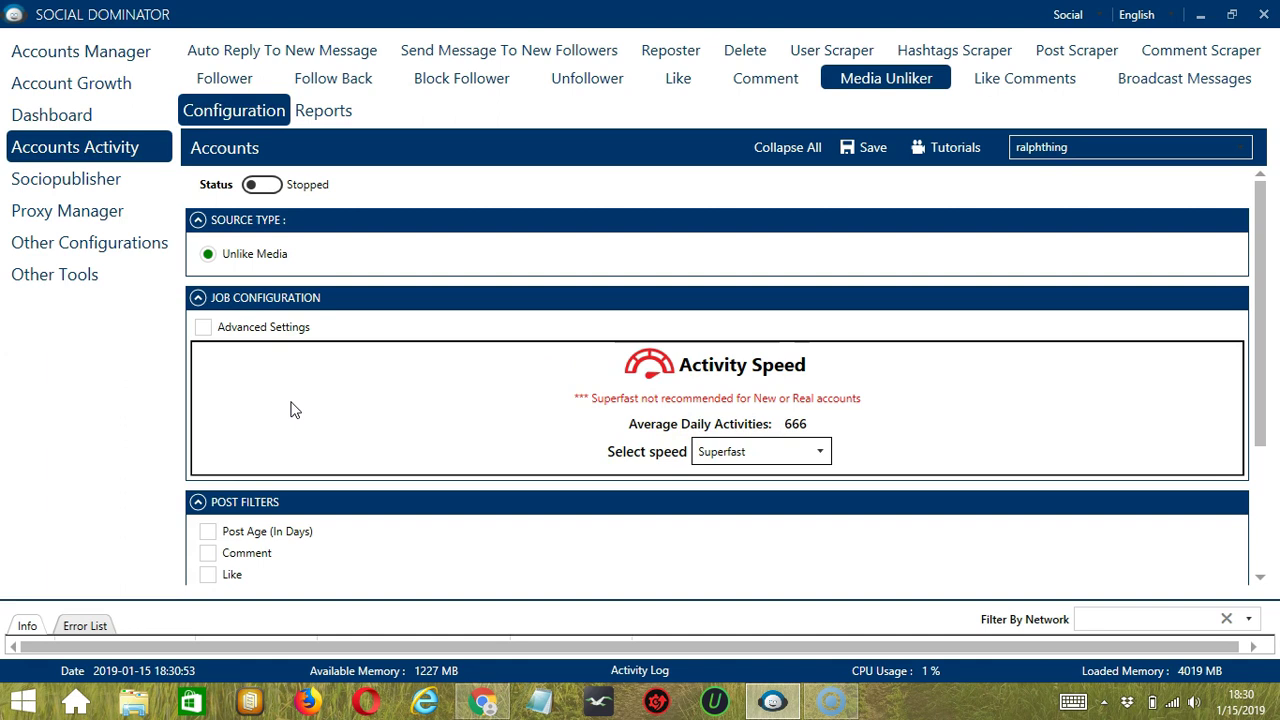
Enable Advanced Settings and tick Increase Each Day With, leaving limits at 533–800 daily.
{"action": "left_click", "coordinate": [204, 328]}
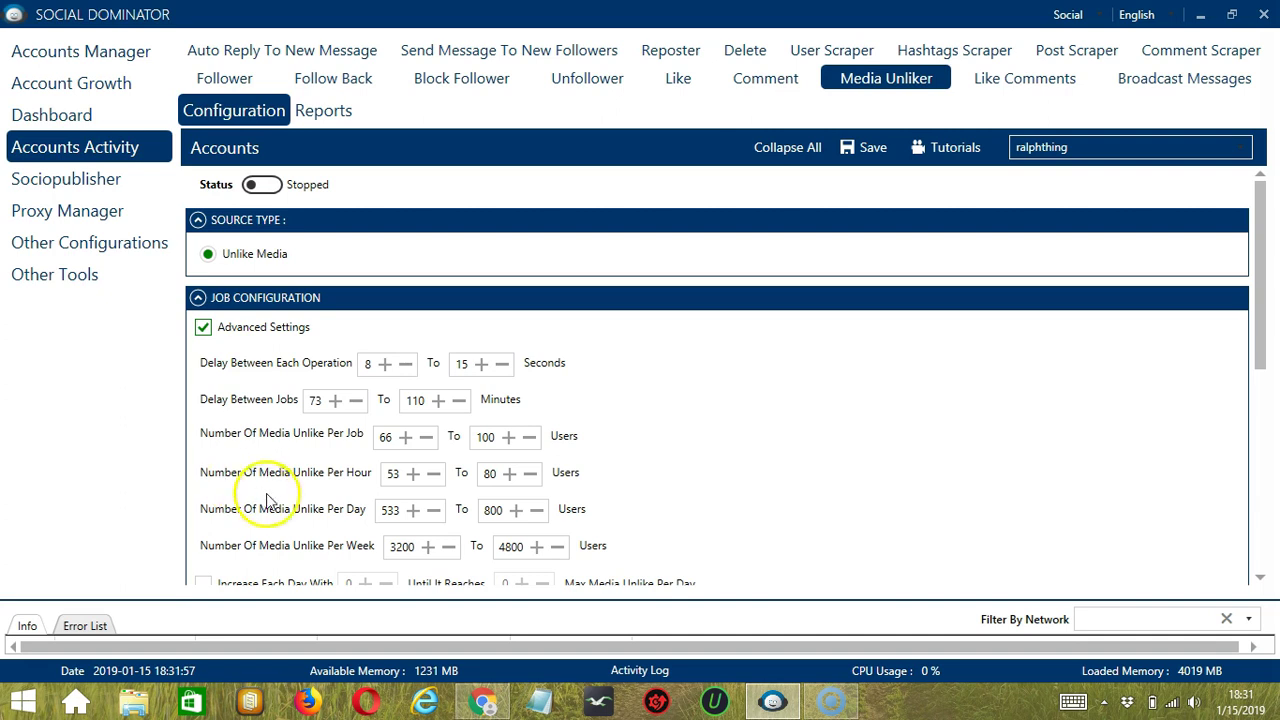
{"action": "scroll", "coordinate": [310, 510], "scroll_direction": "down", "scroll_amount": 4}
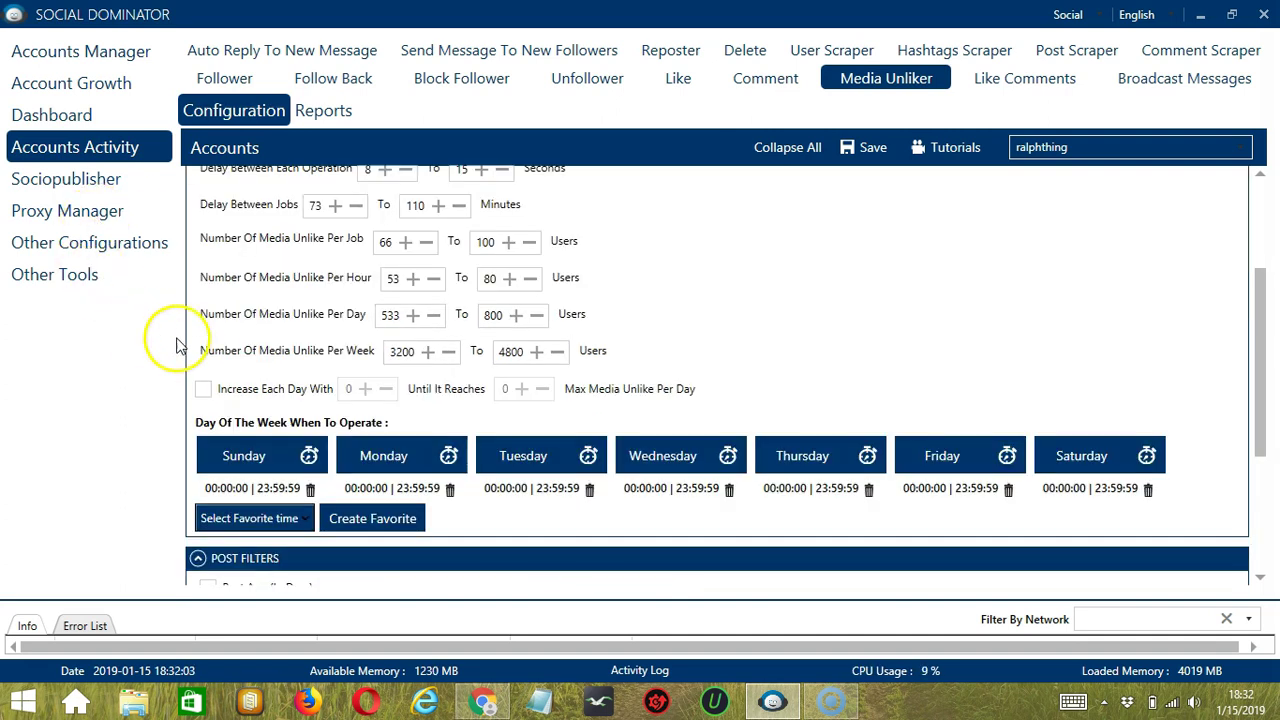
{"action": "left_click", "coordinate": [204, 391]}
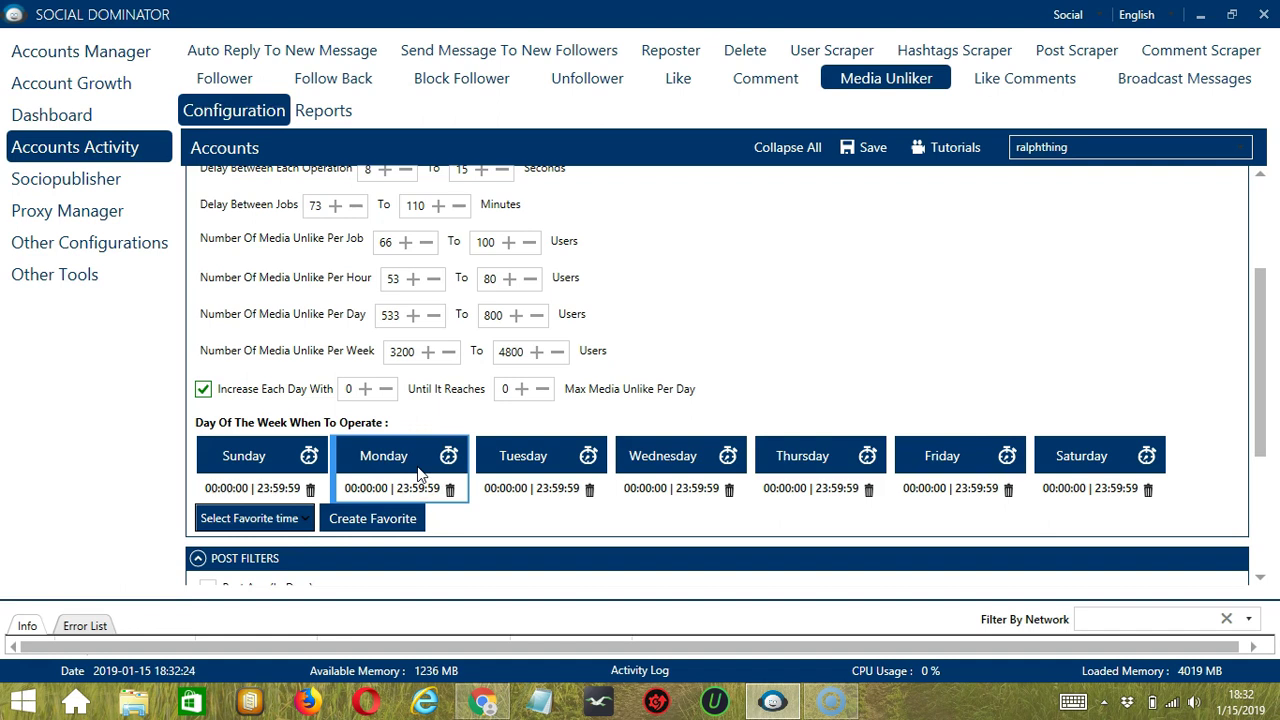
Delete Monday's existing all-day time slot.
{"action": "left_click", "coordinate": [419, 462]}
{"action": "left_click", "coordinate": [421, 462]}
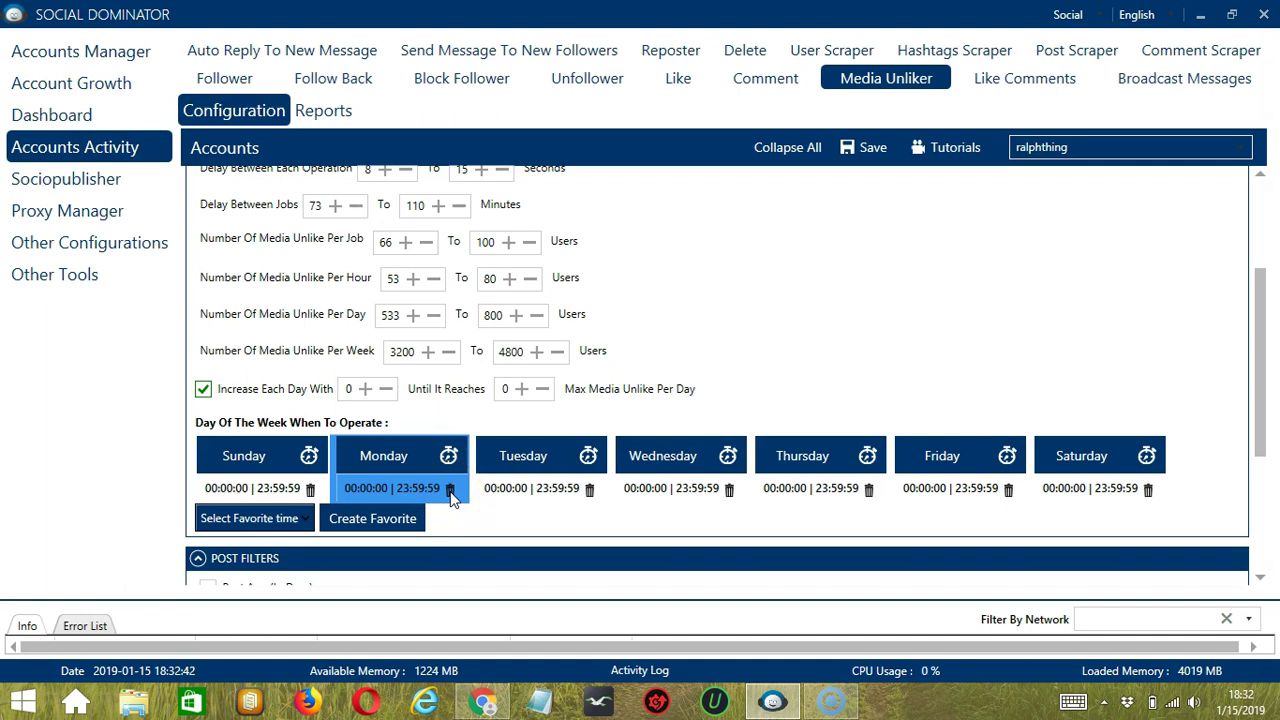
{"action": "left_click", "coordinate": [450, 491]}
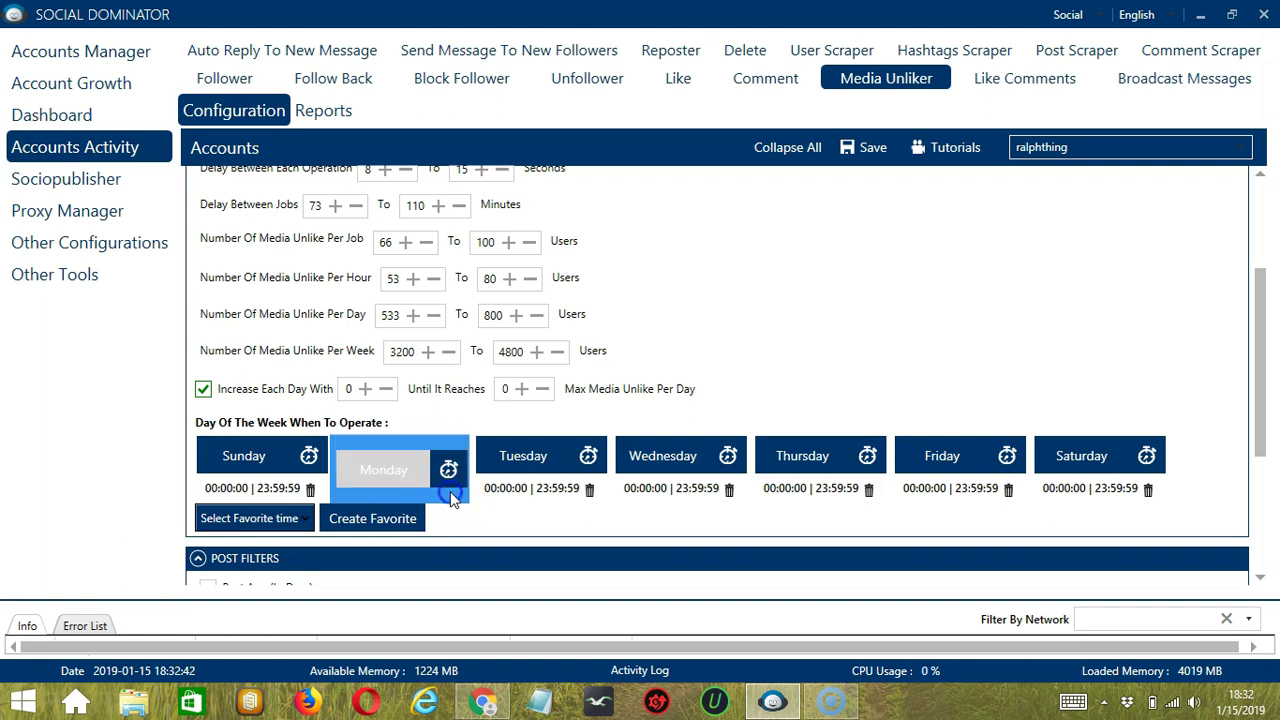
Add a Monday interval from 00:00:00 to 01:59:59.
{"action": "left_click", "coordinate": [375, 459]}
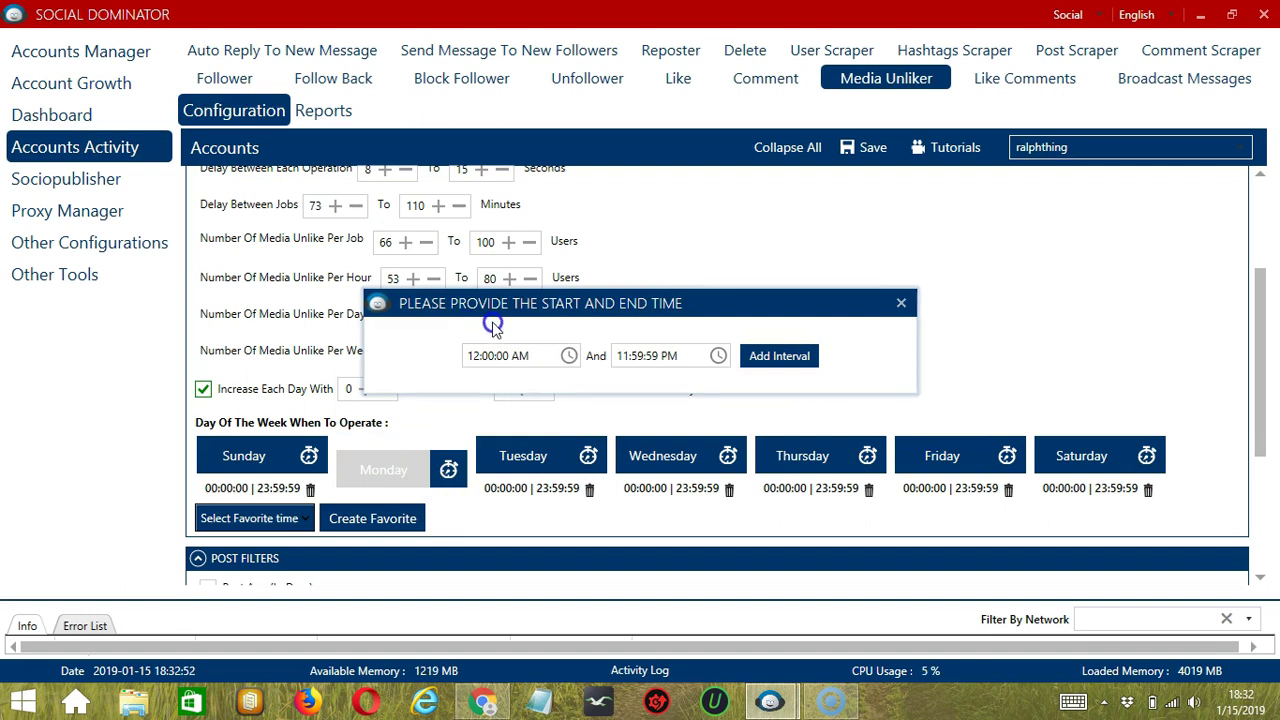
{"action": "left_click", "coordinate": [620, 355]}
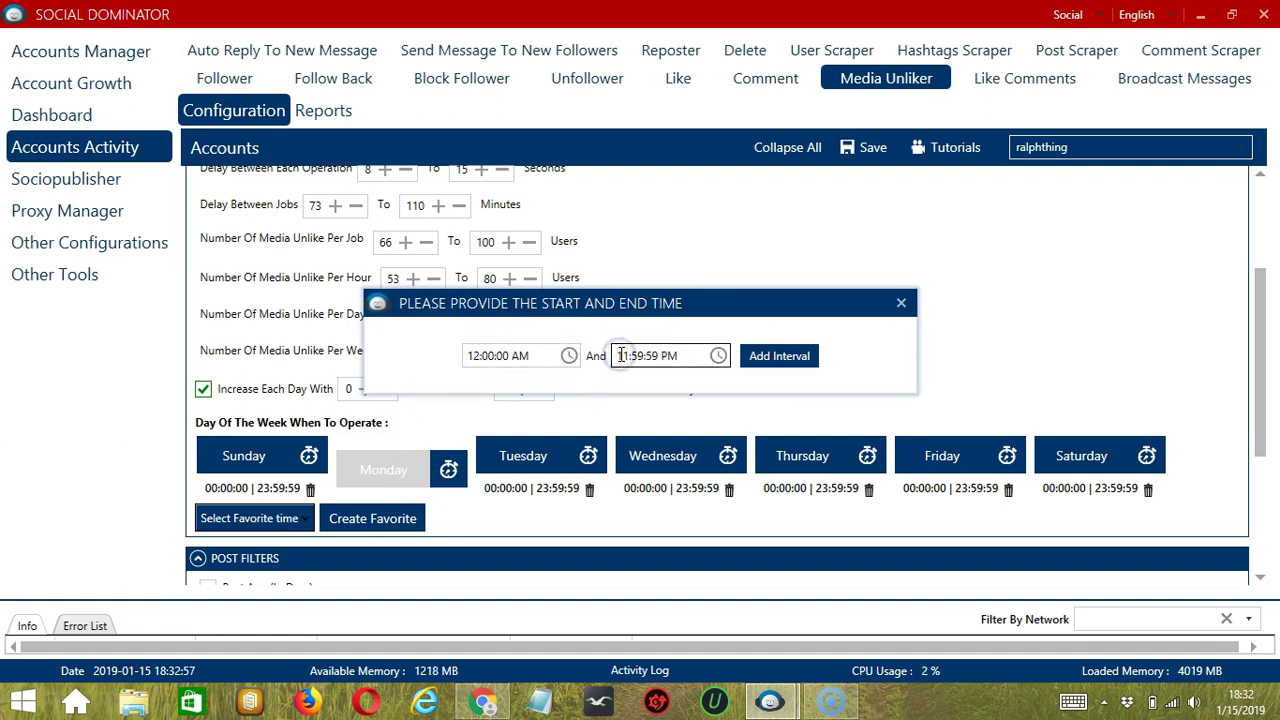
{"action": "key", "text": "Delete"}
{"action": "left_click", "coordinate": [663, 356]}
{"action": "key", "text": "BackSpace"}
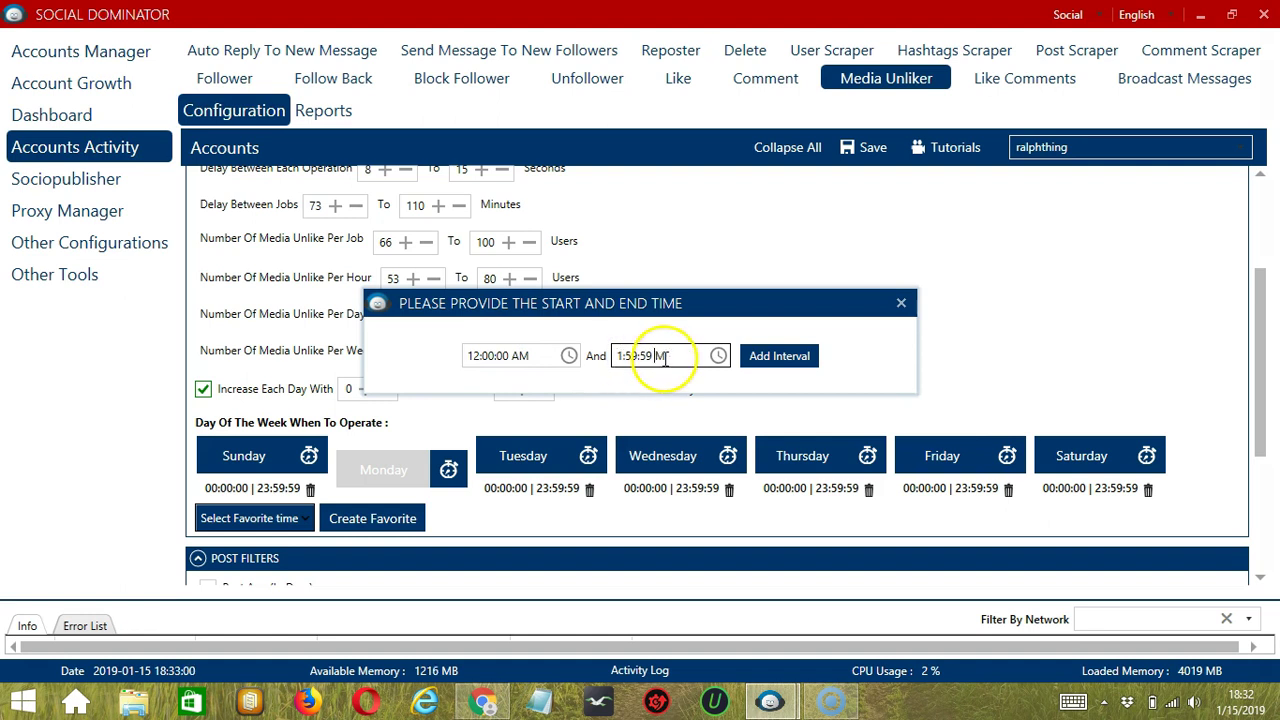
{"action": "type", "text": "A"}
{"action": "left_click", "coordinate": [773, 362]}
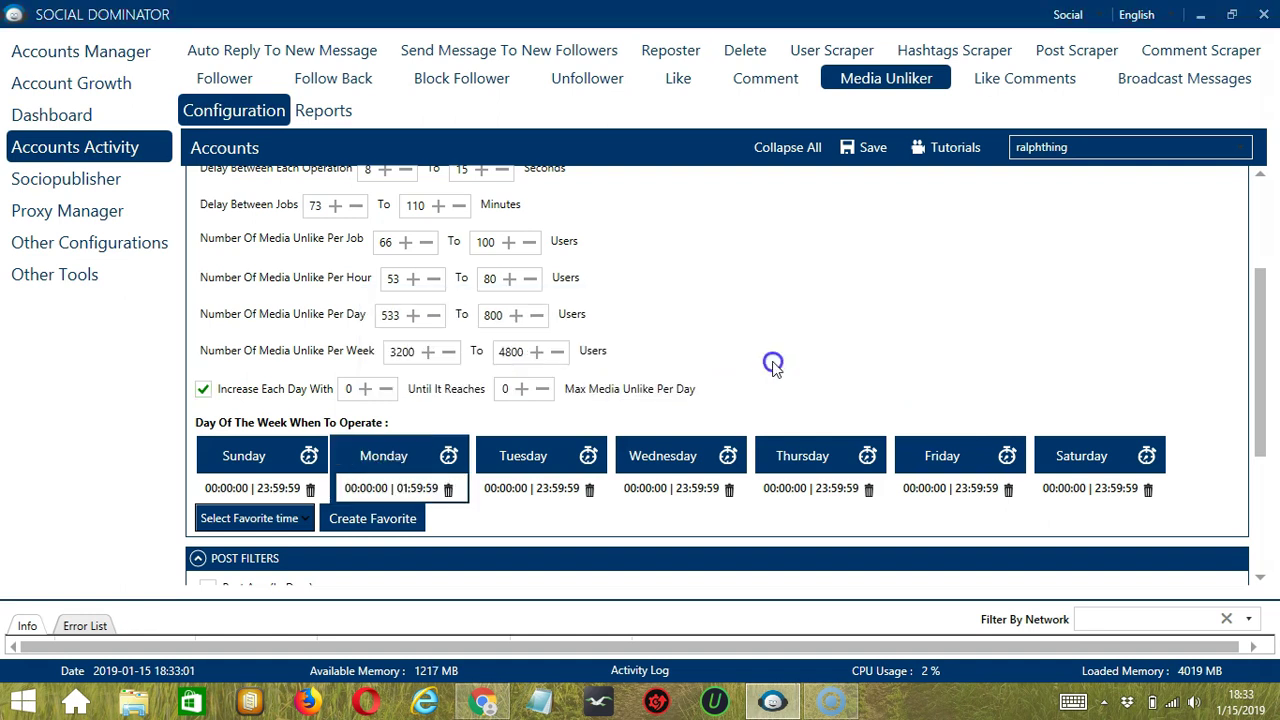
Add a second Monday interval from 02:00:00 to 23:59:59.
{"action": "left_click", "coordinate": [393, 460]}
{"action": "left_click", "coordinate": [469, 357]}
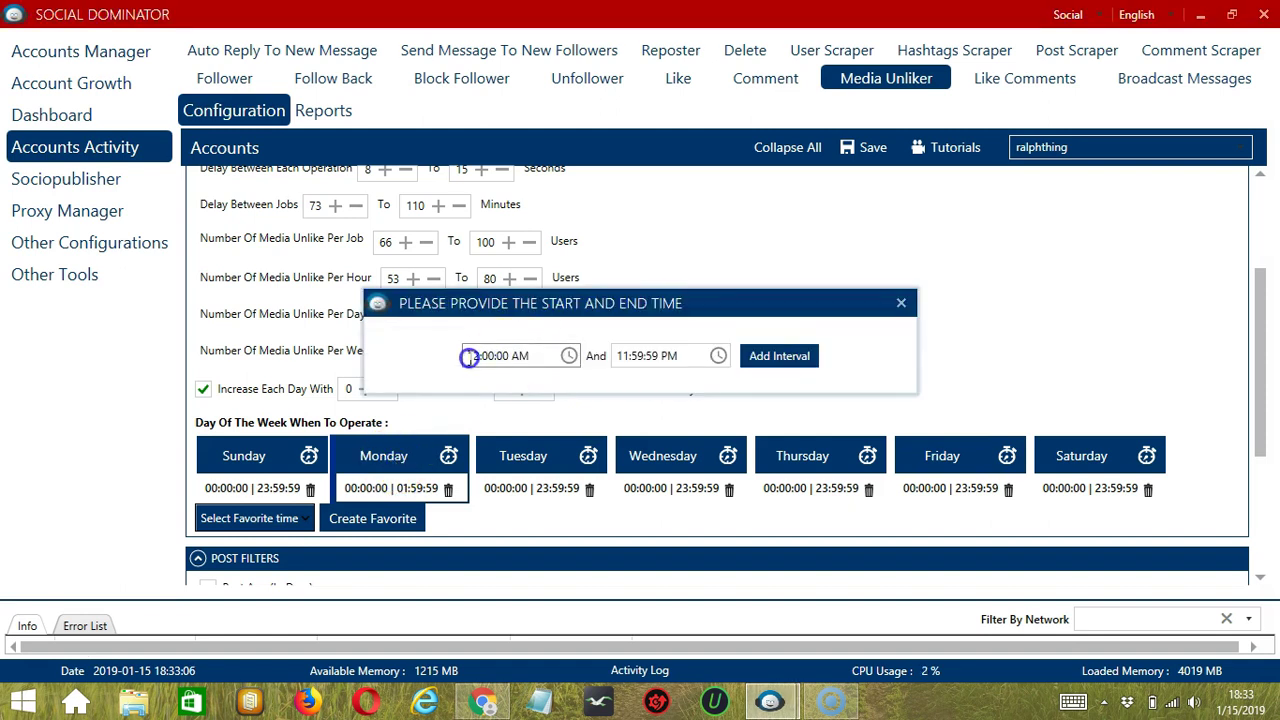
{"action": "left_click", "coordinate": [469, 357]}
{"action": "left_click", "coordinate": [470, 358]}
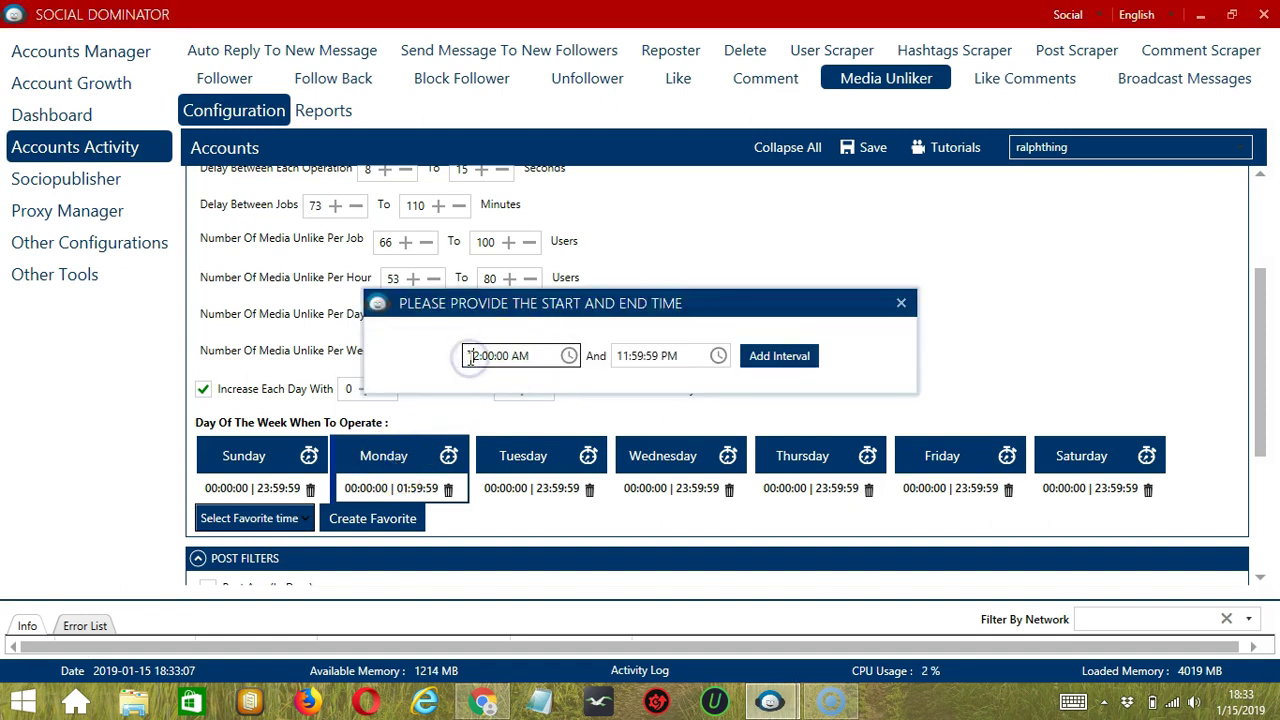
{"action": "key", "text": "Delete"}
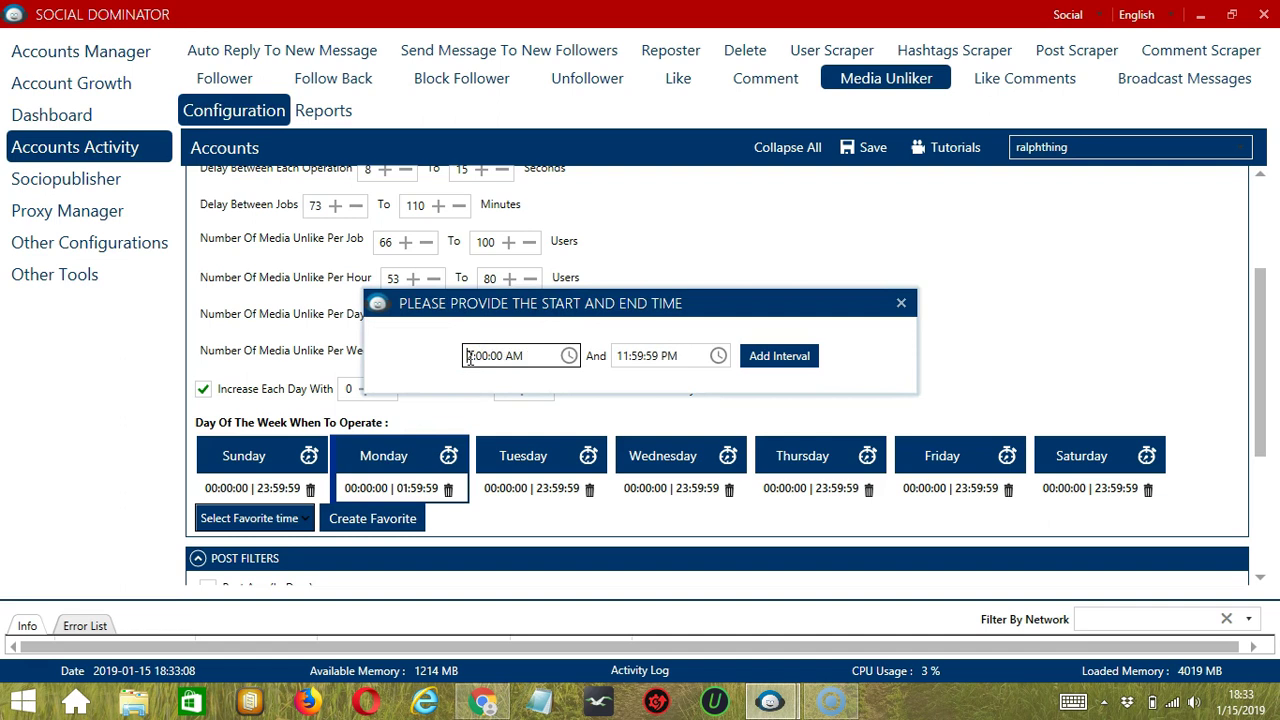
{"action": "left_click", "coordinate": [785, 357]}
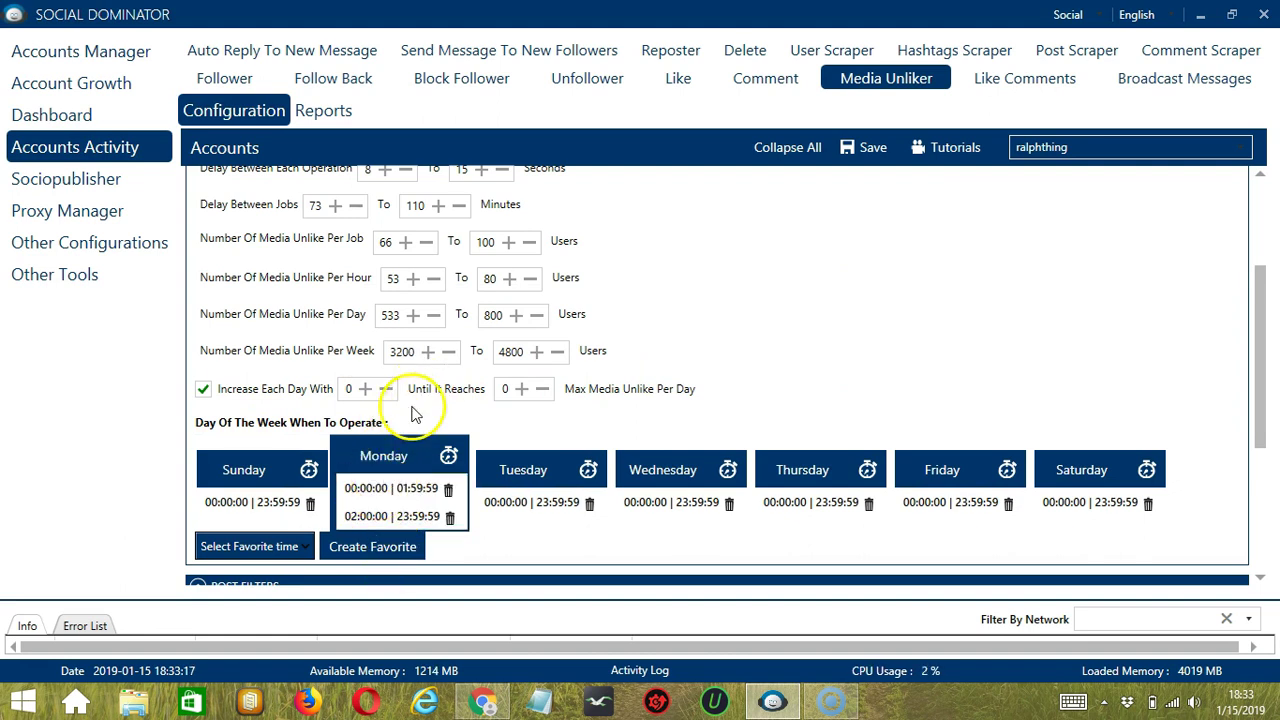
{"action": "left_click", "coordinate": [385, 545]}
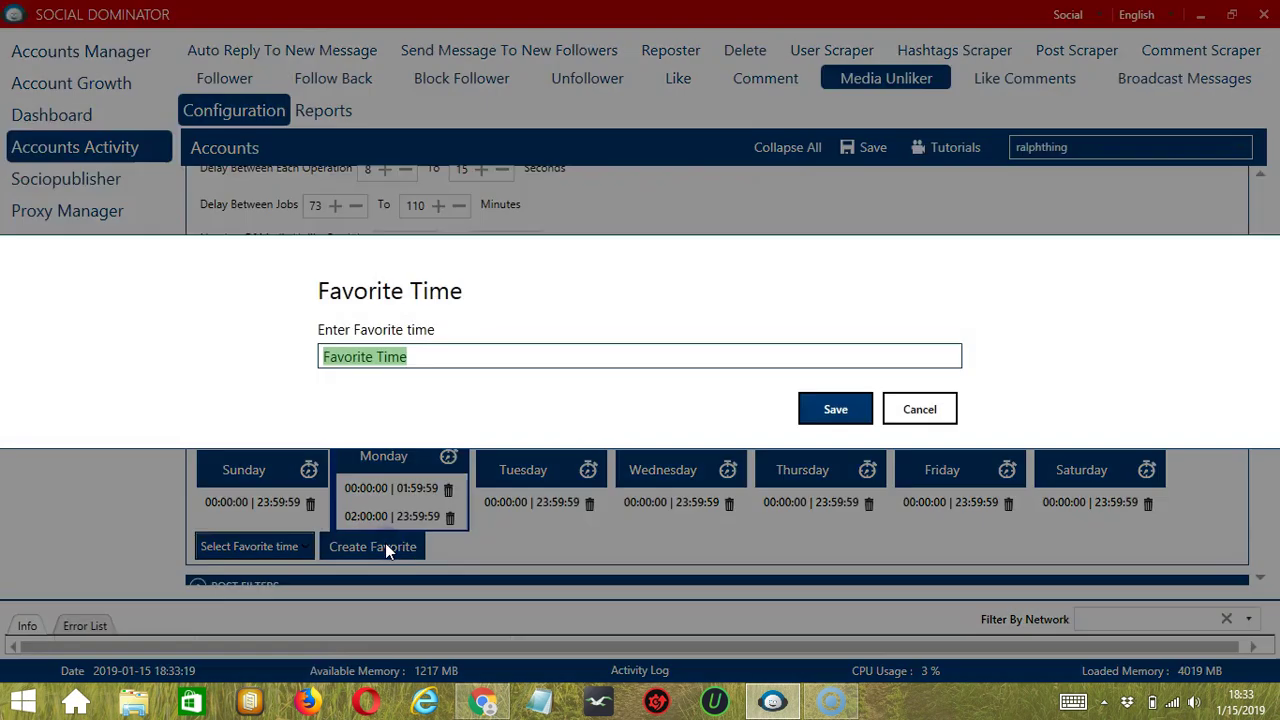
{"action": "type", "text": "U"}
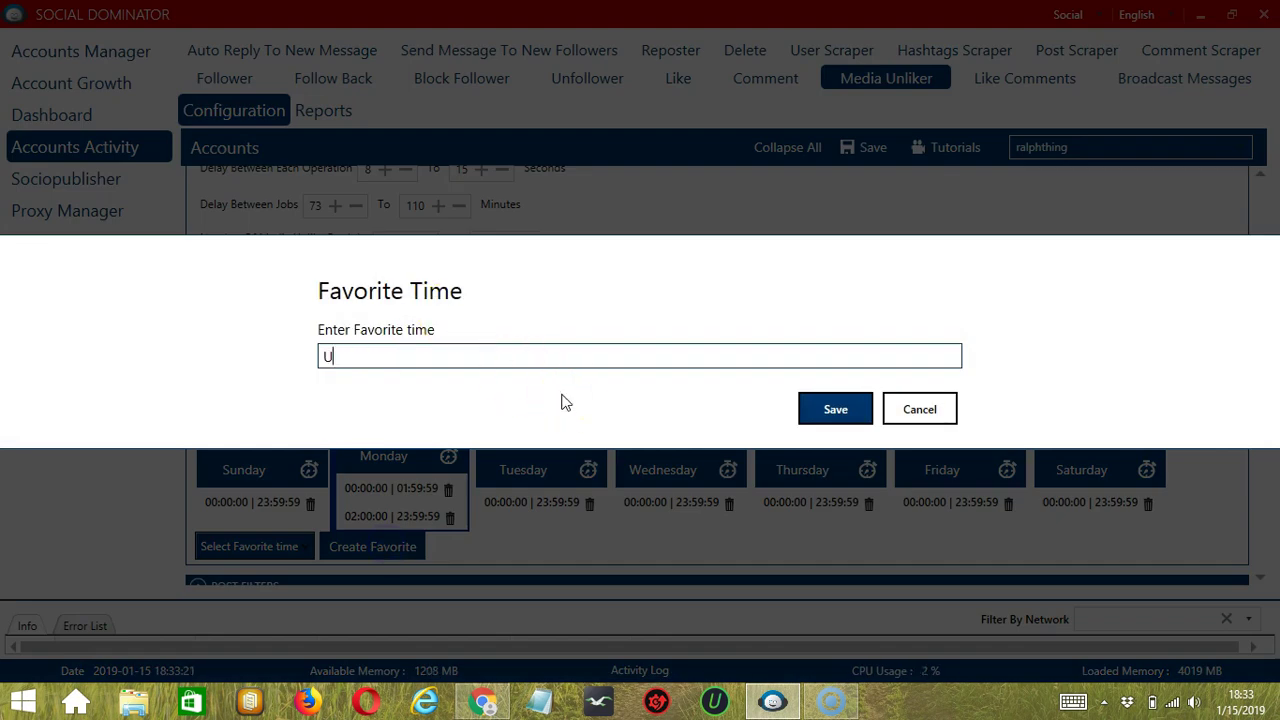
{"action": "type", "text": "nlike"}
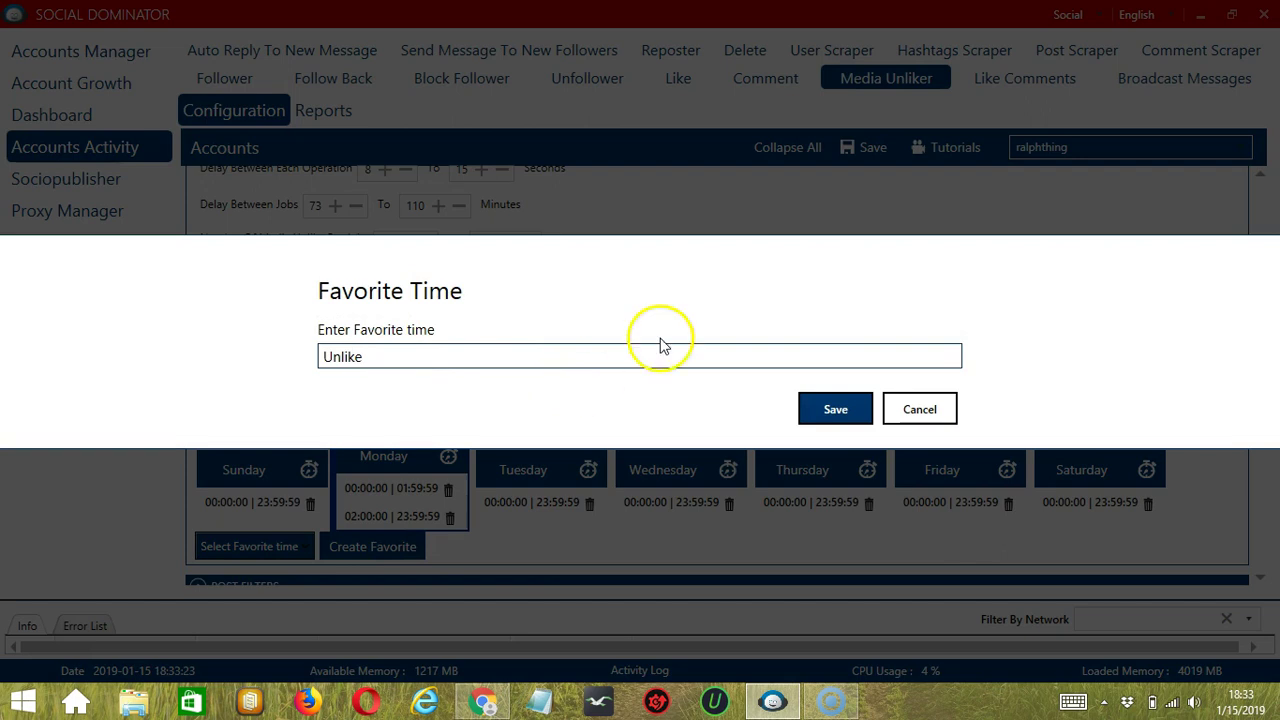
{"action": "left_click", "coordinate": [815, 407]}
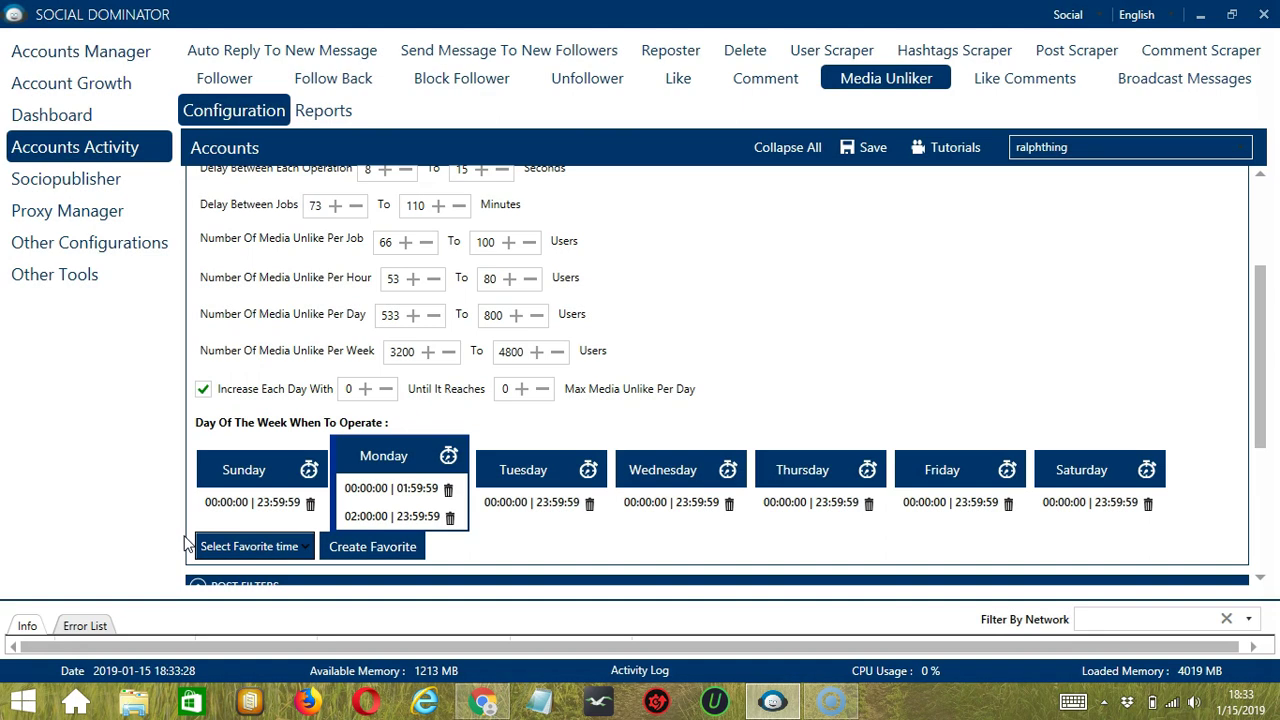
{"action": "left_click", "coordinate": [268, 546]}
{"action": "scroll", "coordinate": [206, 490], "scroll_direction": "down", "scroll_amount": 3}
{"action": "left_click", "coordinate": [1262, 520]}
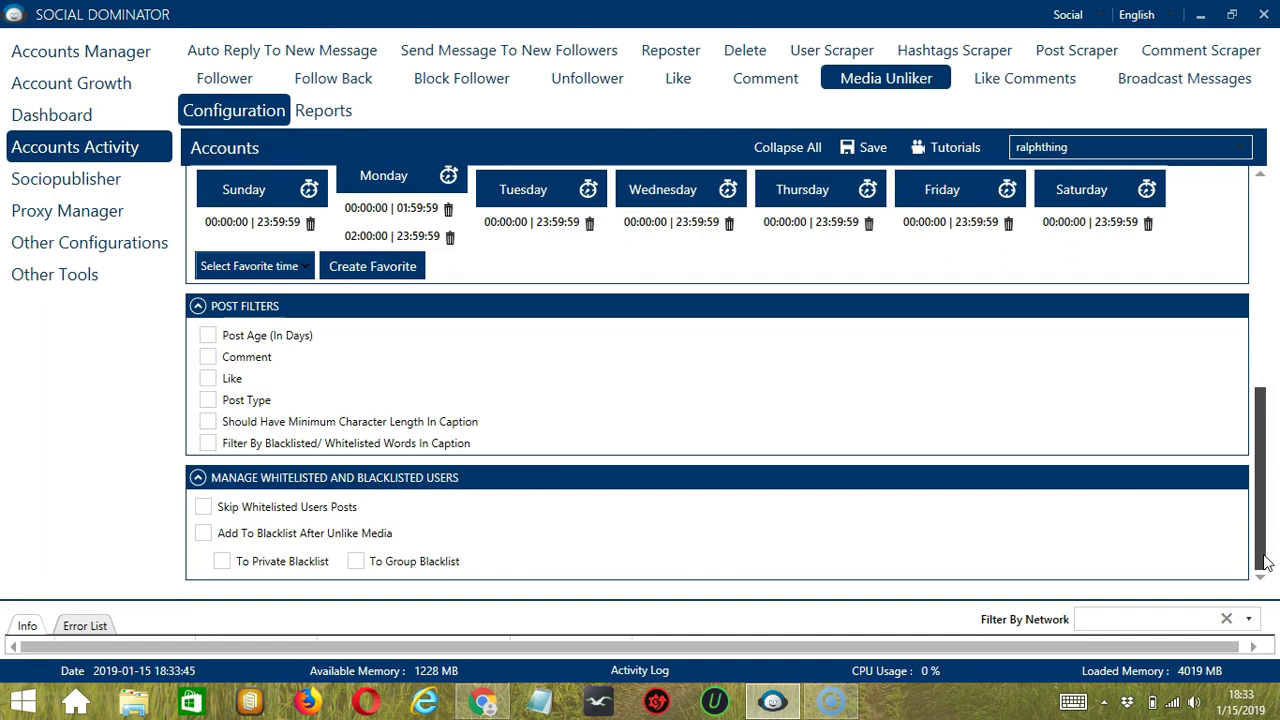
Enable the post age filter and raise it to 5 days.
{"action": "left_click", "coordinate": [207, 336]}
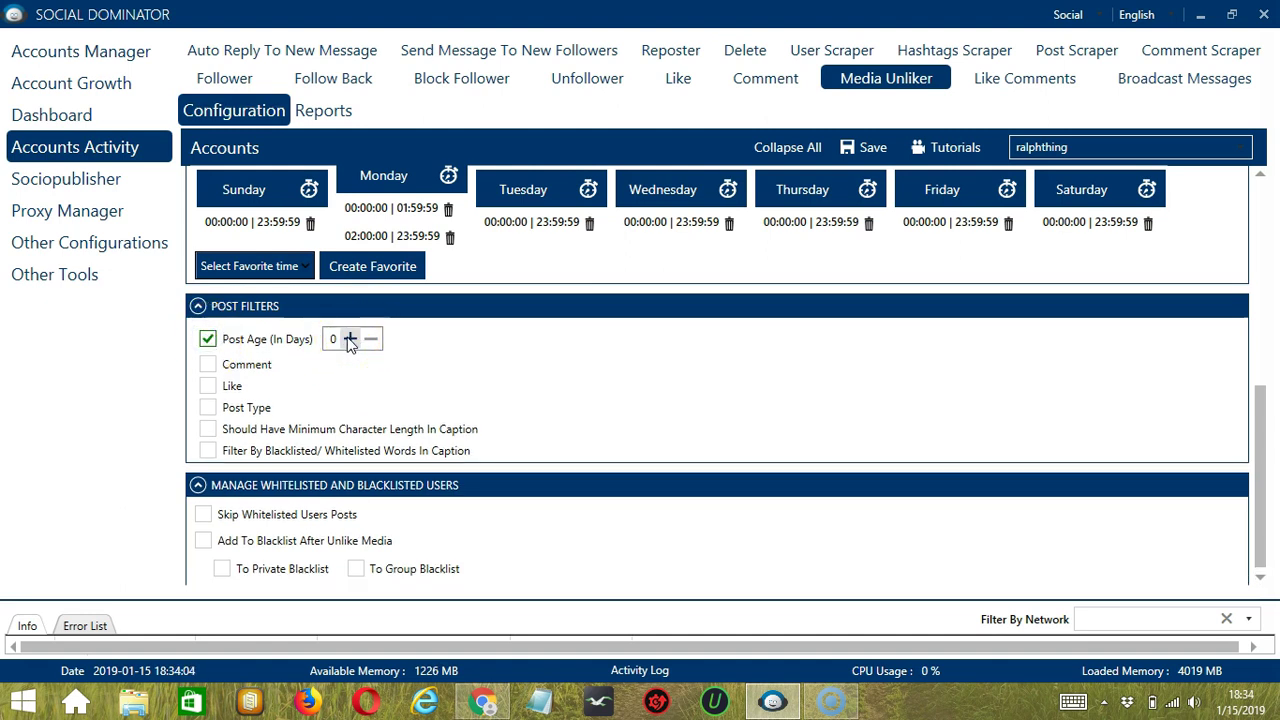
{"action": "left_click", "coordinate": [349, 340]}
{"action": "left_click", "coordinate": [349, 340]}
{"action": "left_click", "coordinate": [349, 340]}
{"action": "left_click", "coordinate": [349, 340]}
{"action": "left_click", "coordinate": [349, 340]}
Enable comment and like filters (10–20), ignore videos, and require 10-character captions.
{"action": "left_click", "coordinate": [207, 364]}
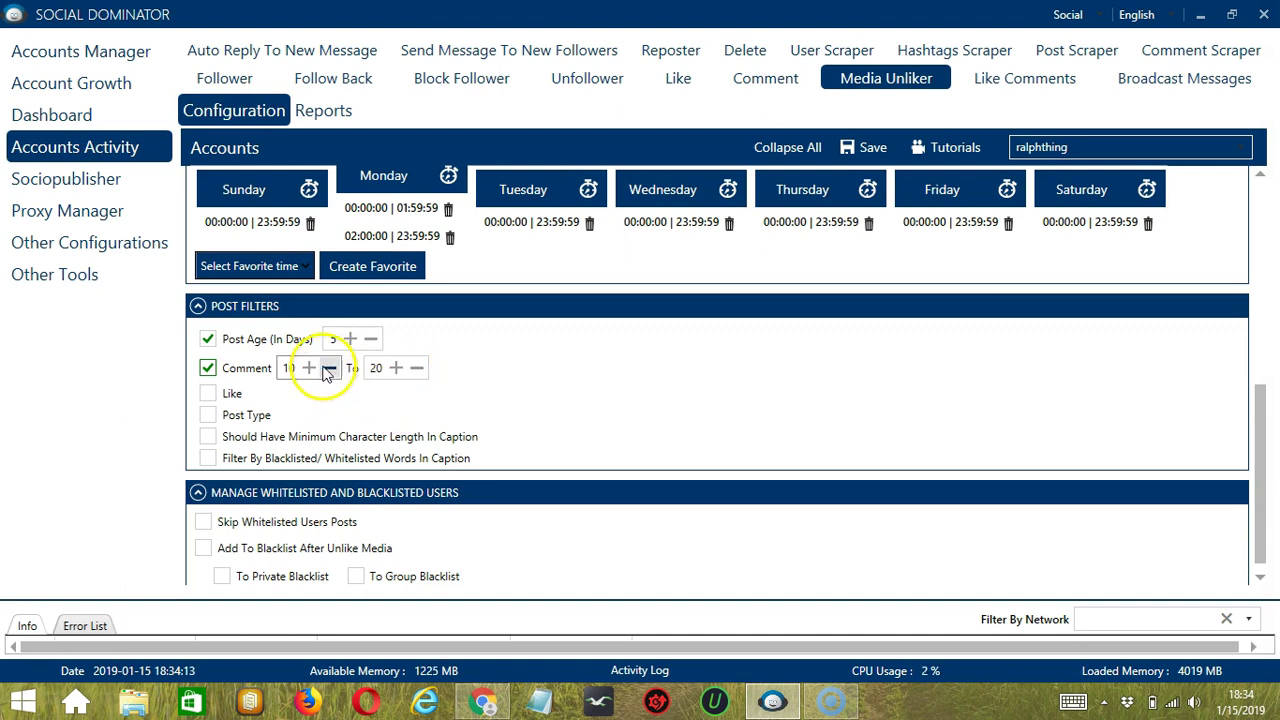
{"action": "left_click", "coordinate": [207, 395]}
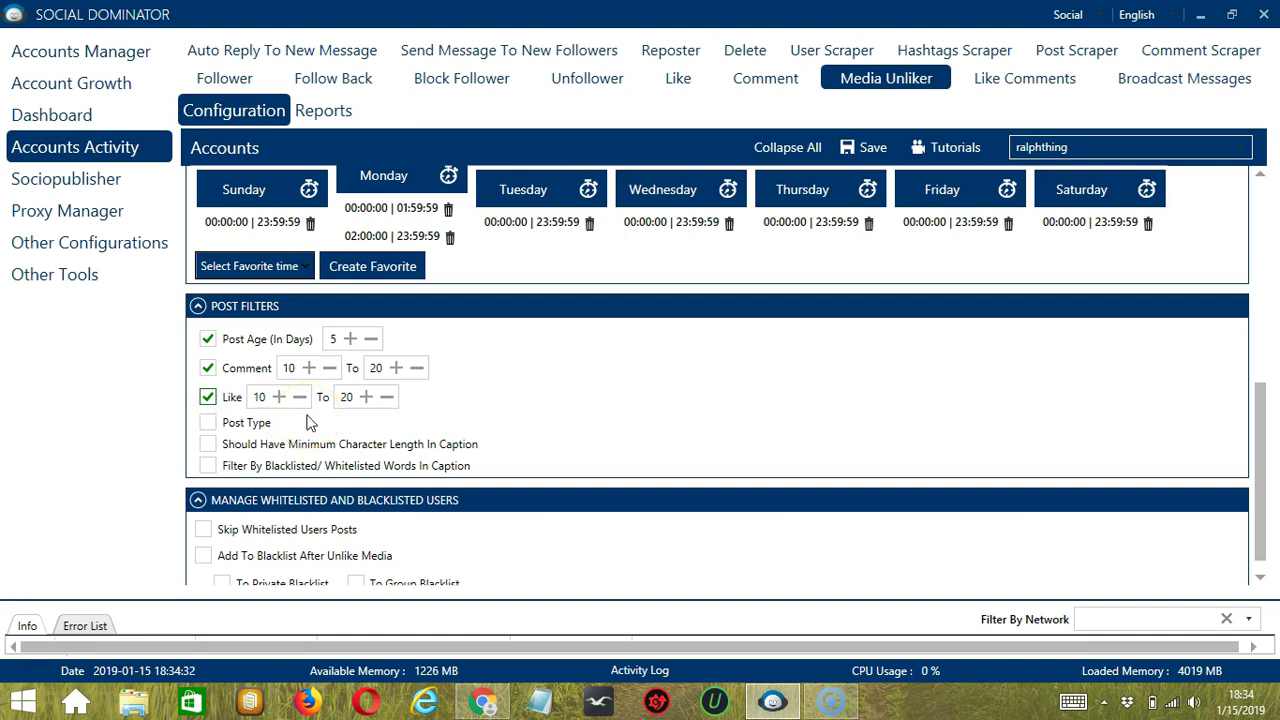
{"action": "left_click", "coordinate": [207, 423]}
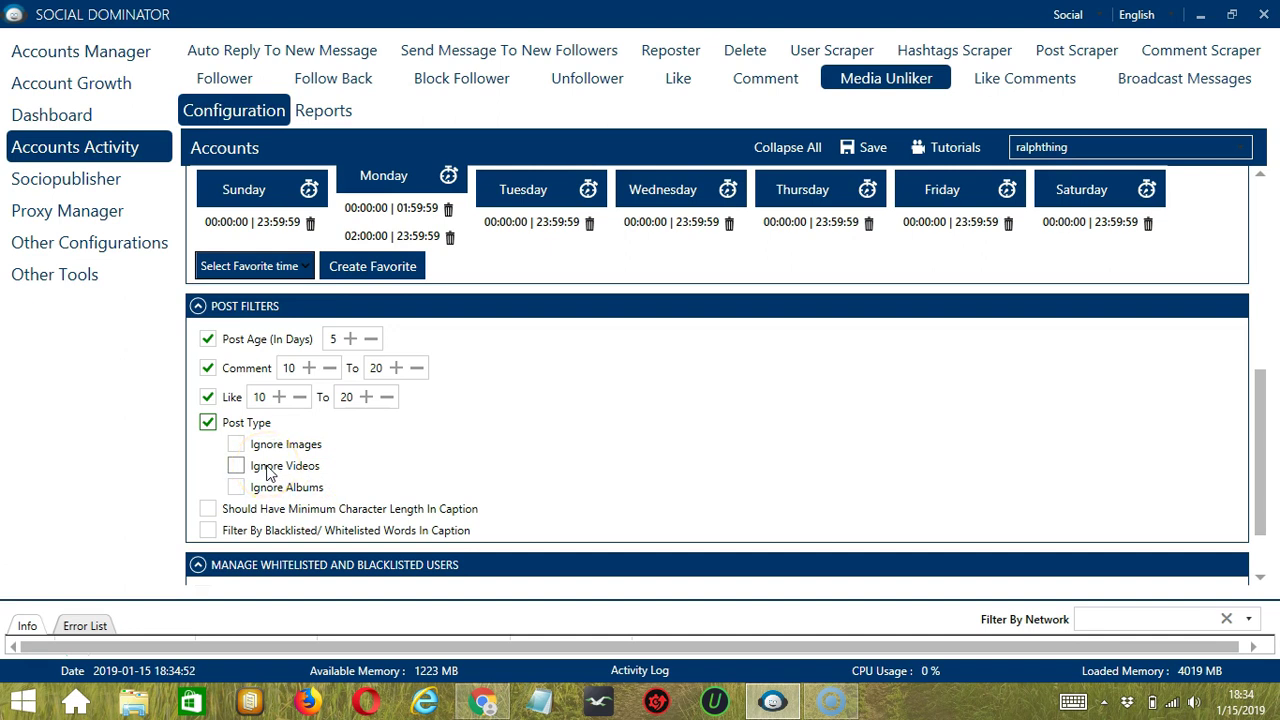
{"action": "left_click", "coordinate": [270, 472]}
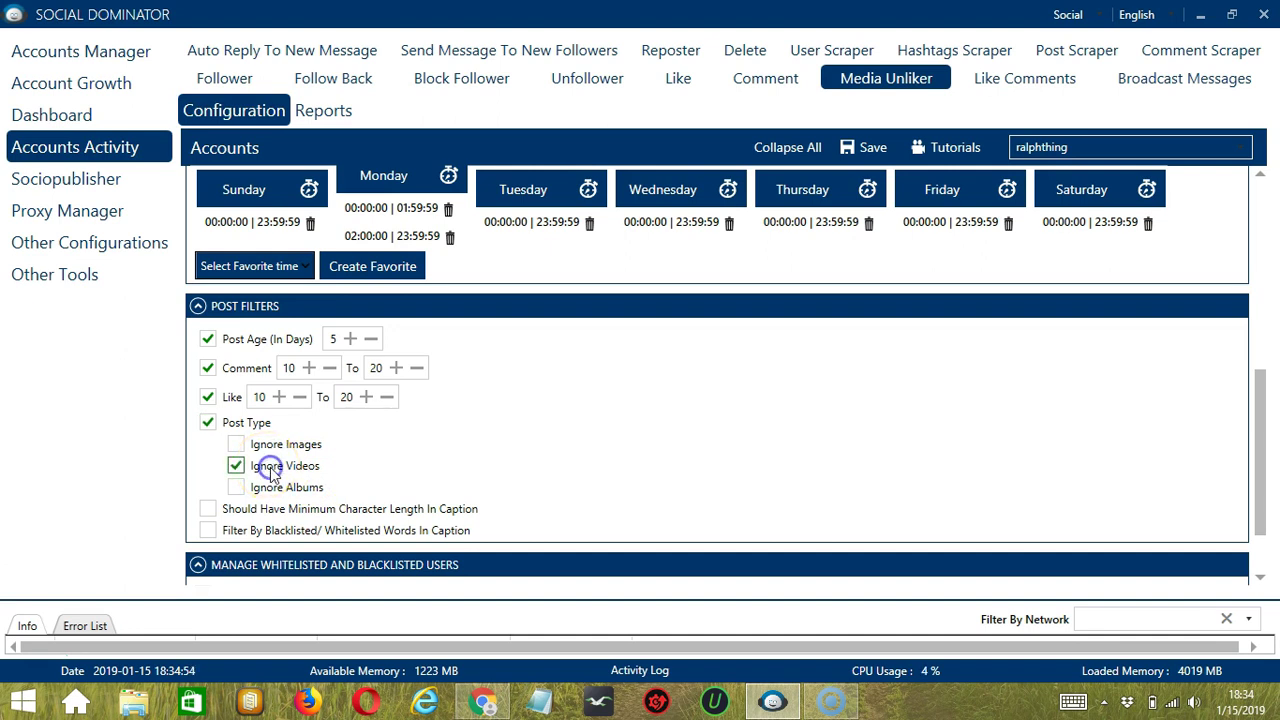
{"action": "left_click", "coordinate": [207, 509]}
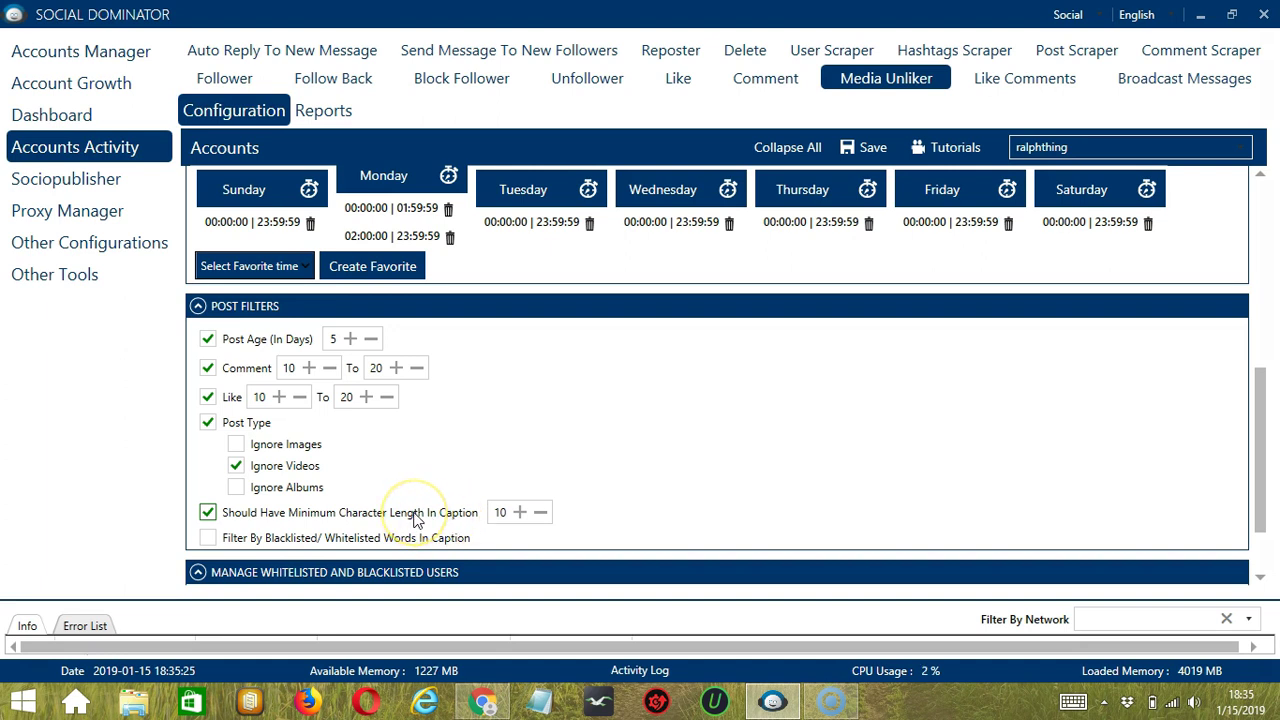
Enable the blacklisted-words caption filter and import pets, cats and dogs from pets.txt.
{"action": "left_click", "coordinate": [208, 539]}
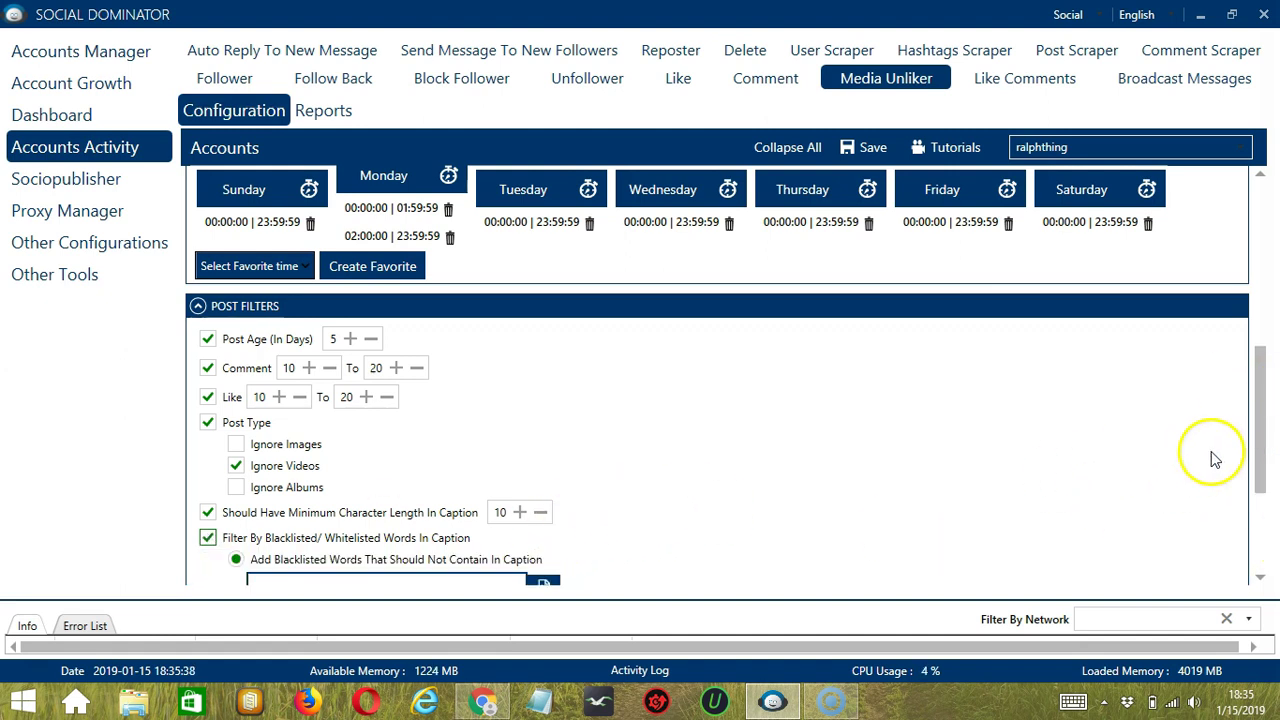
{"action": "left_click", "coordinate": [1262, 580]}
{"action": "left_click", "coordinate": [431, 486]}
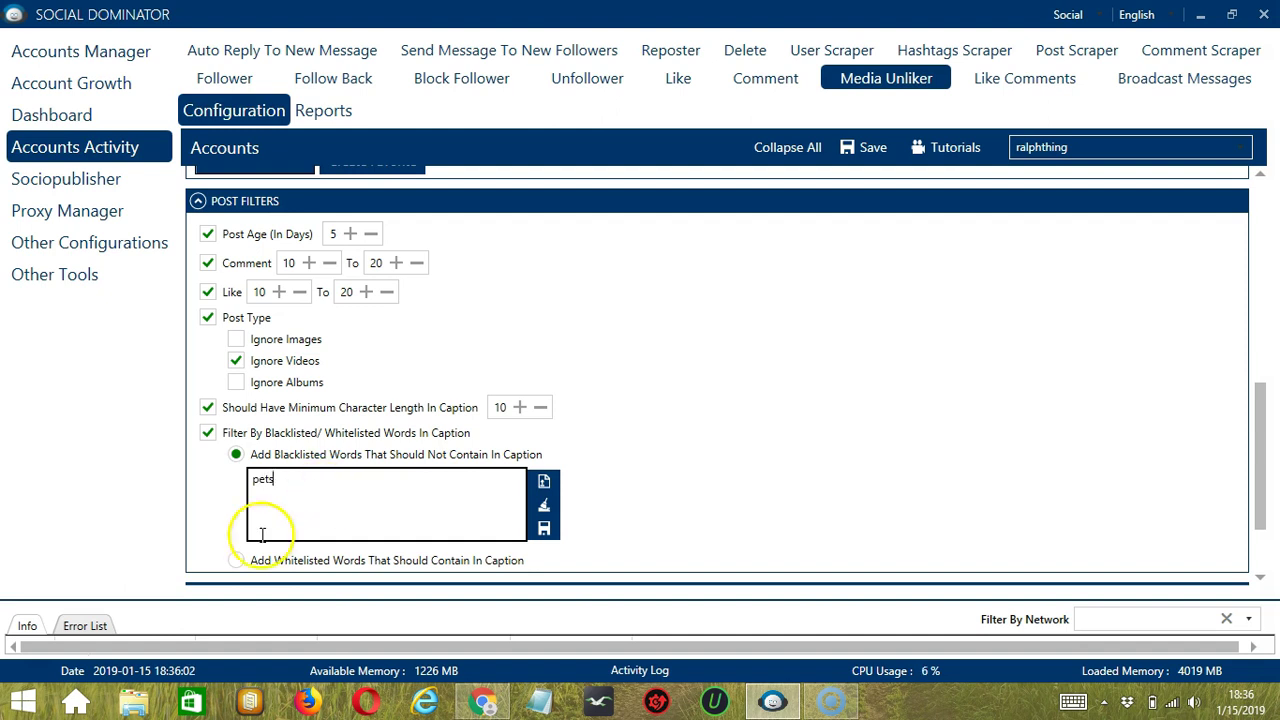
{"action": "left_click", "coordinate": [546, 508]}
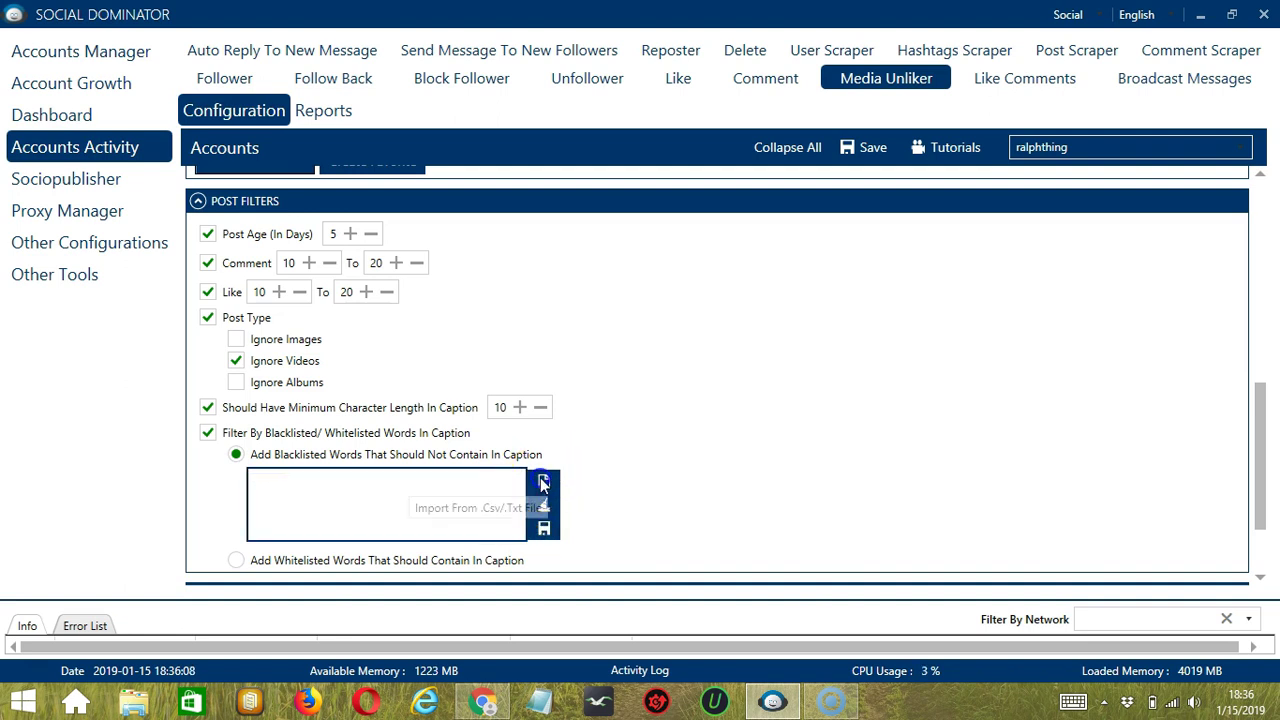
{"action": "left_click", "coordinate": [544, 483]}
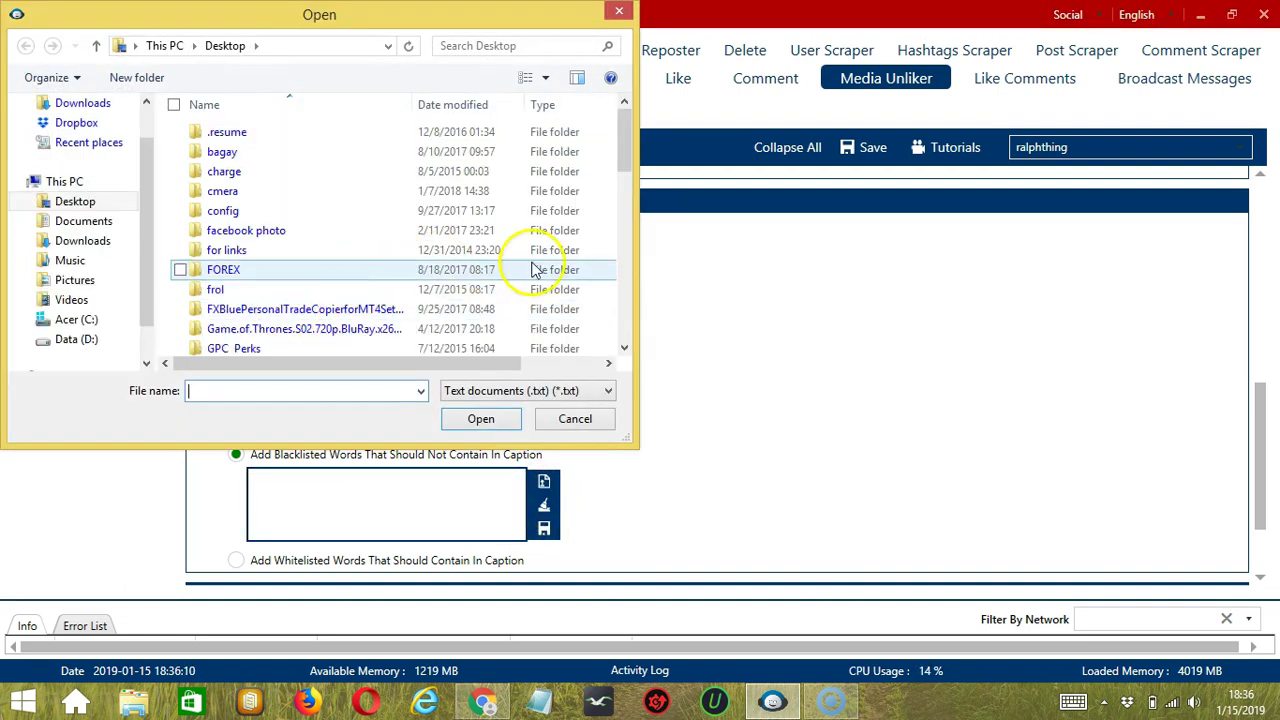
{"action": "left_click", "coordinate": [626, 335]}
{"action": "left_click", "coordinate": [626, 335]}
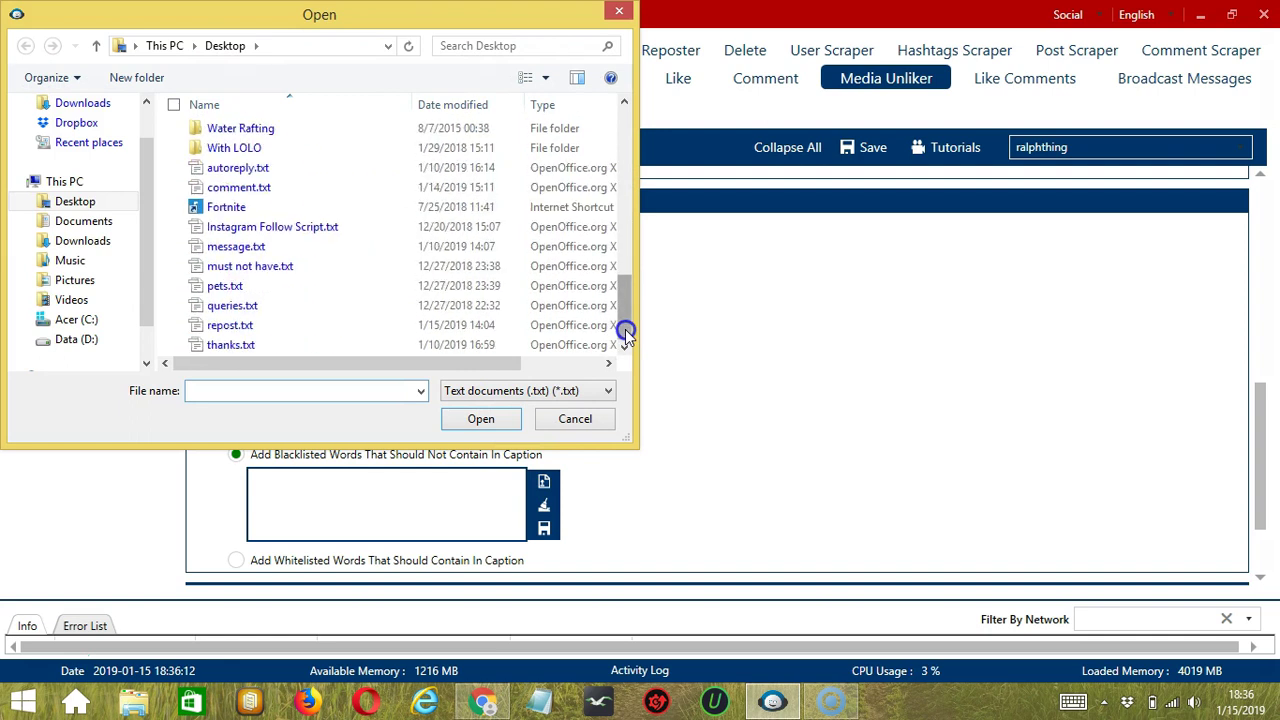
{"action": "left_click", "coordinate": [258, 286]}
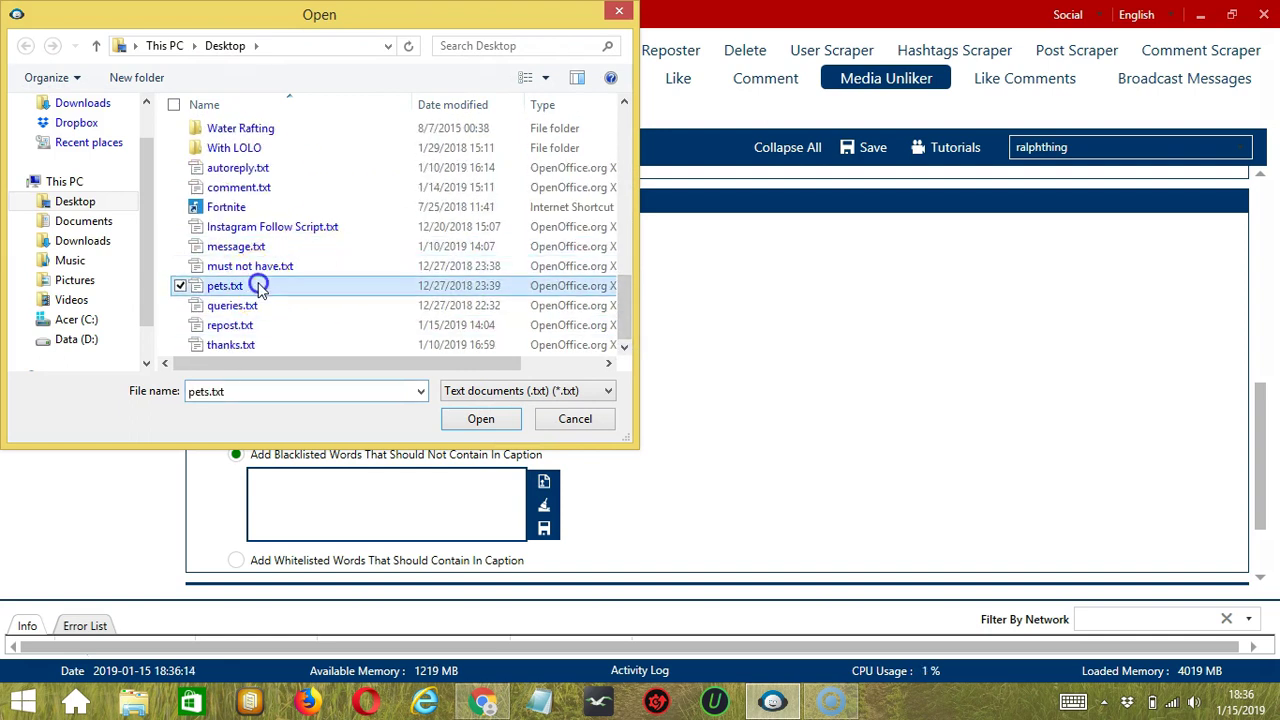
{"action": "left_click", "coordinate": [487, 419]}
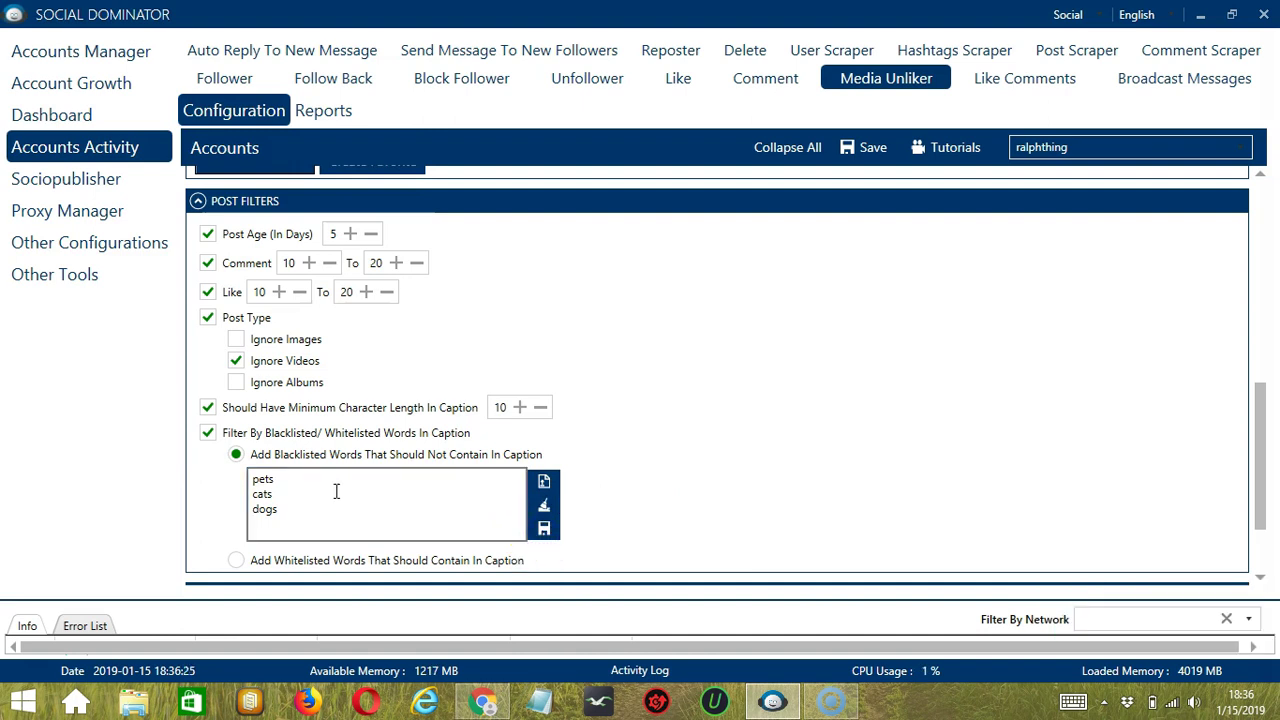
{"action": "left_click", "coordinate": [285, 478]}
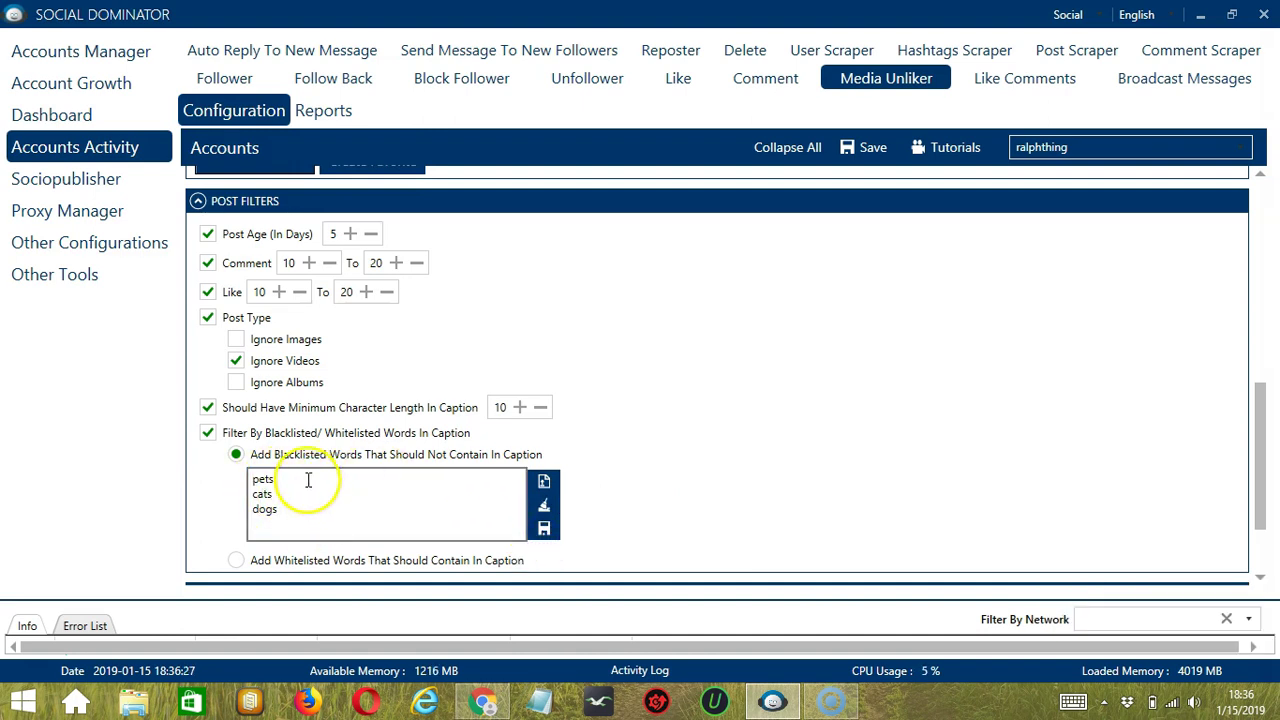
Switch the caption filter to whitelisted words and clear the word list.
{"action": "left_click", "coordinate": [380, 458]}
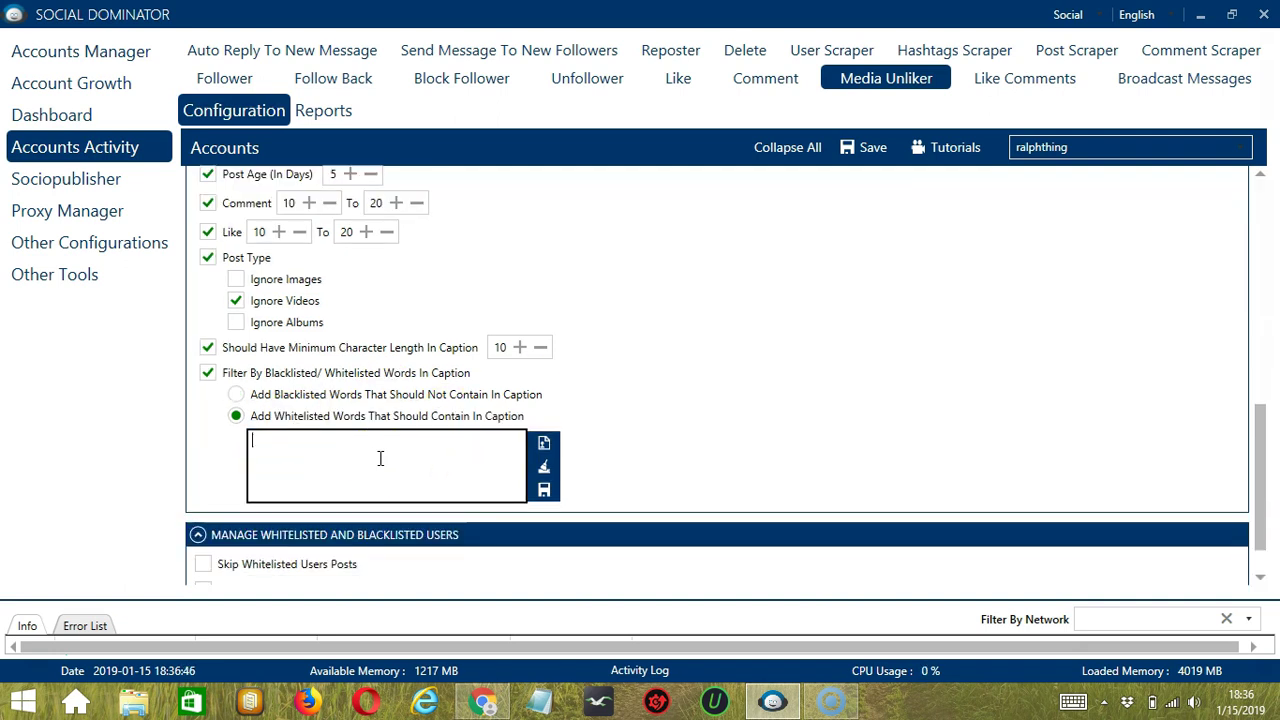
{"action": "left_click", "coordinate": [440, 452]}
{"action": "type", "text": "politics"}
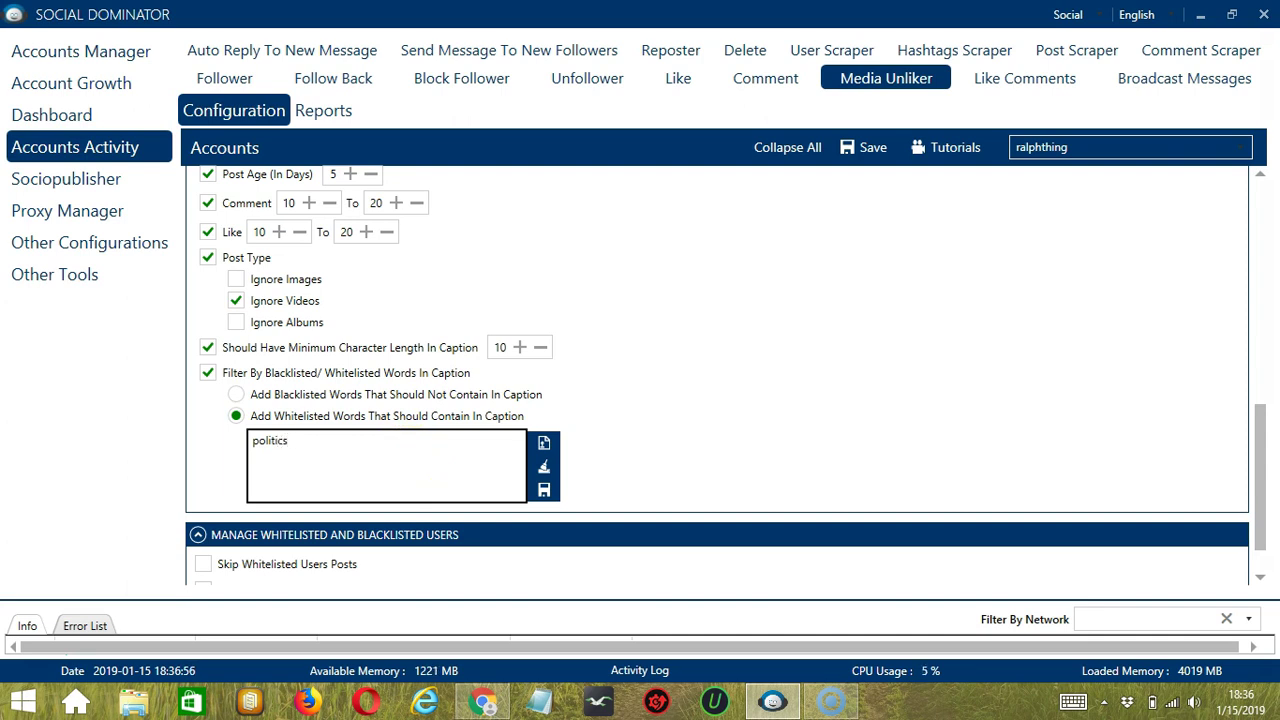
{"action": "left_click", "coordinate": [548, 471]}
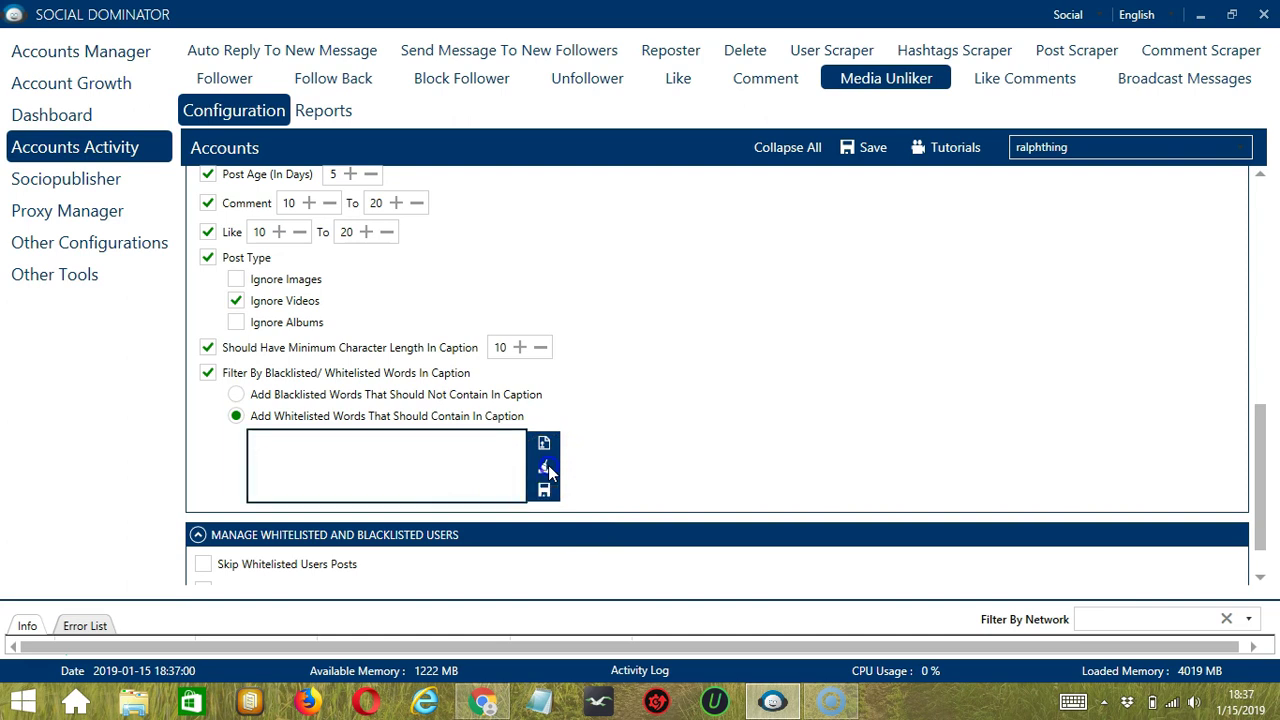
Import politics, government and president from must not have.txt.
{"action": "left_click", "coordinate": [547, 453]}
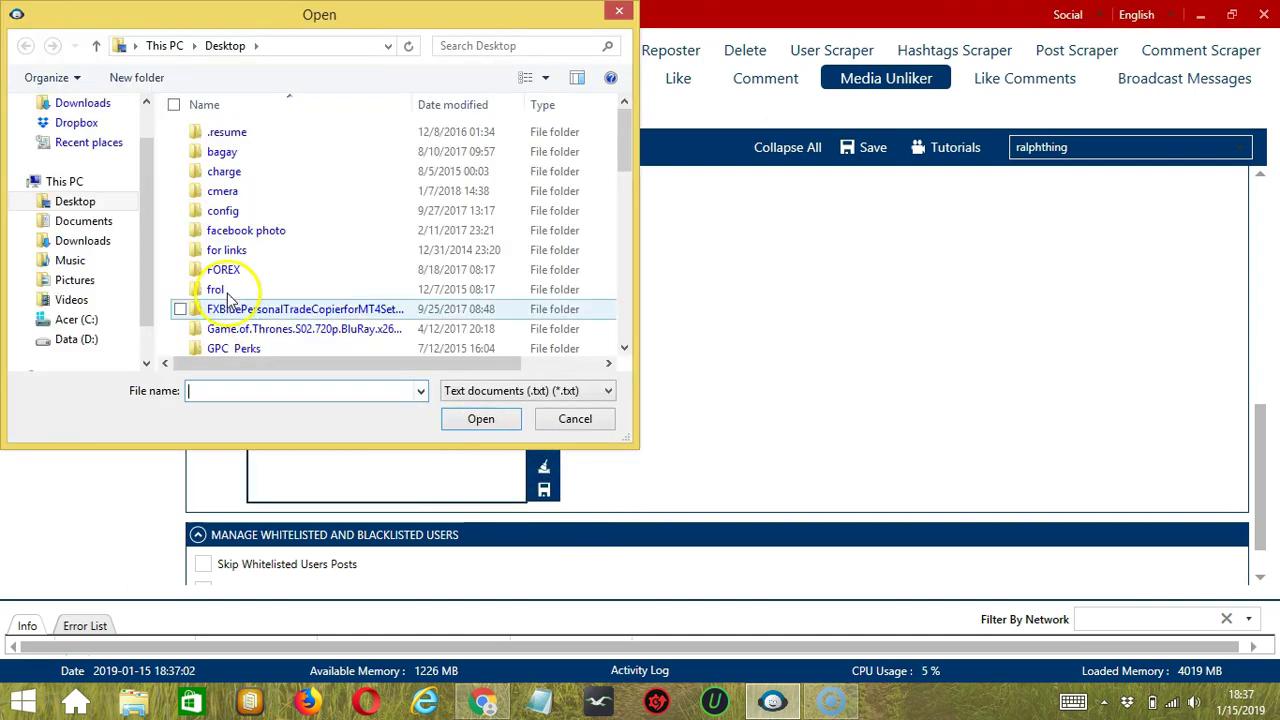
{"action": "scroll", "coordinate": [624, 323], "scroll_direction": "down", "scroll_amount": 8}
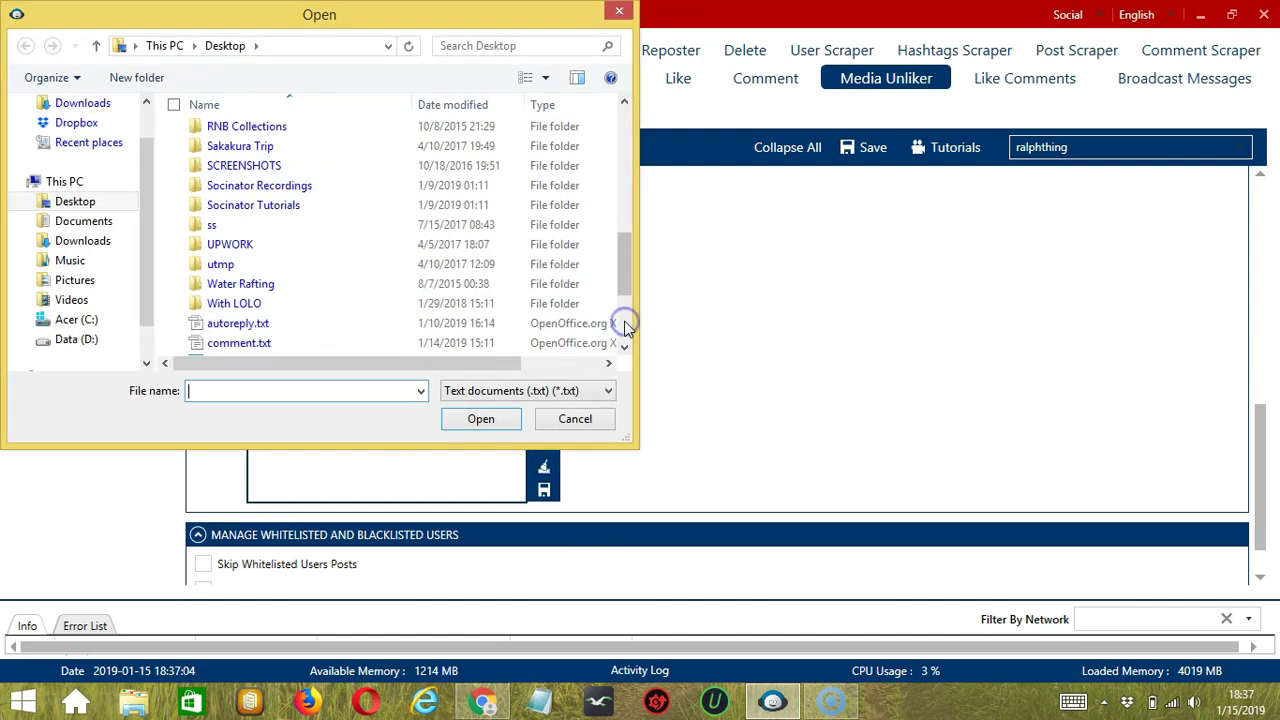
{"action": "scroll", "coordinate": [630, 338], "scroll_direction": "down", "scroll_amount": 3}
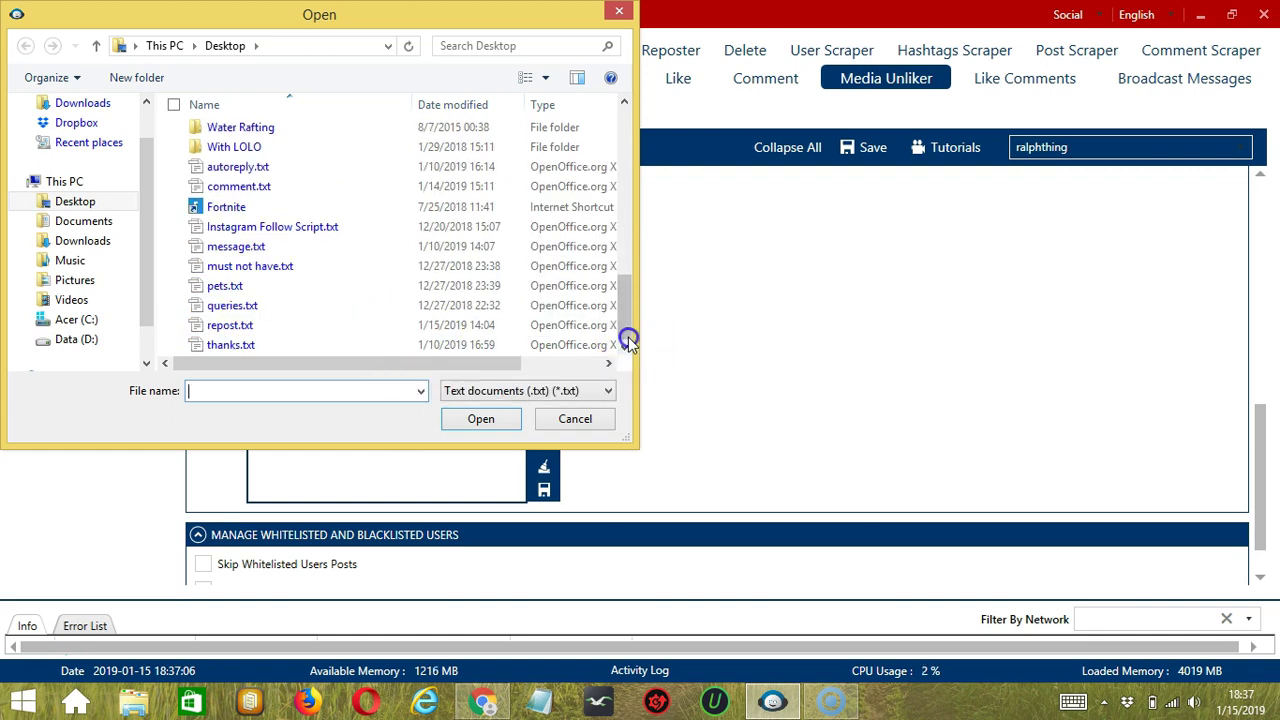
{"action": "left_click", "coordinate": [270, 266]}
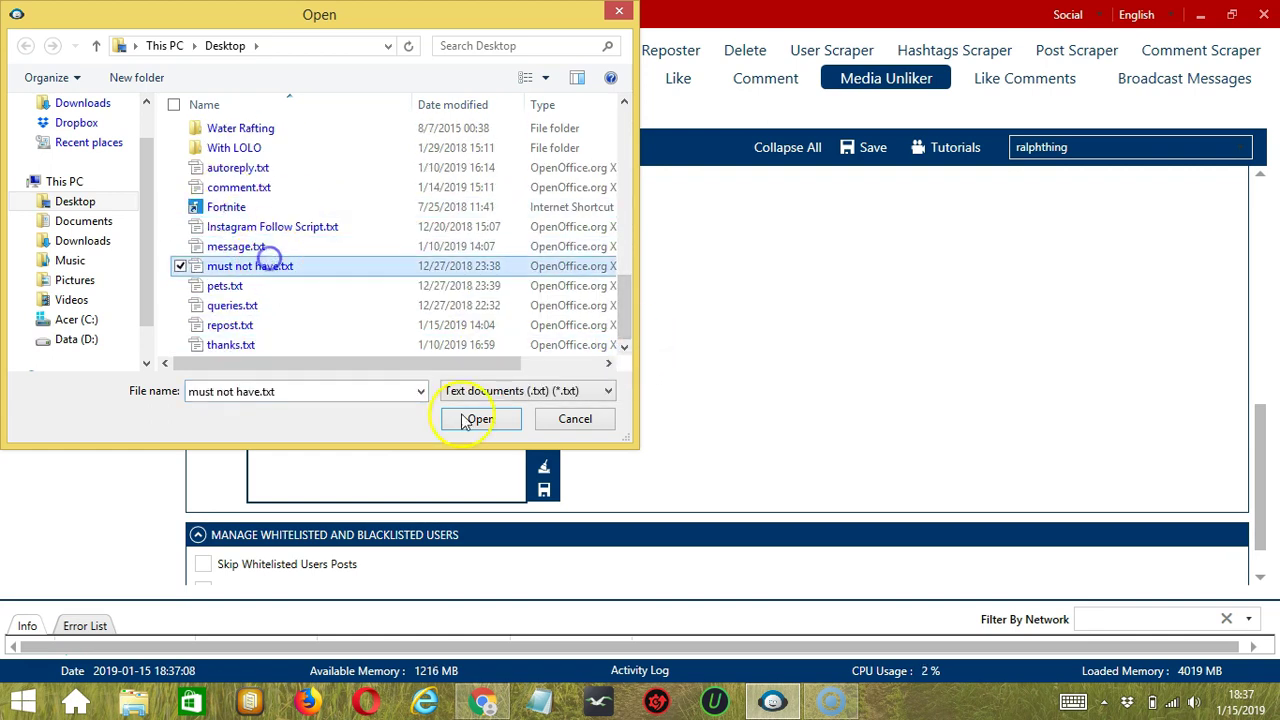
{"action": "left_click", "coordinate": [480, 418]}
{"action": "left_click", "coordinate": [544, 491]}
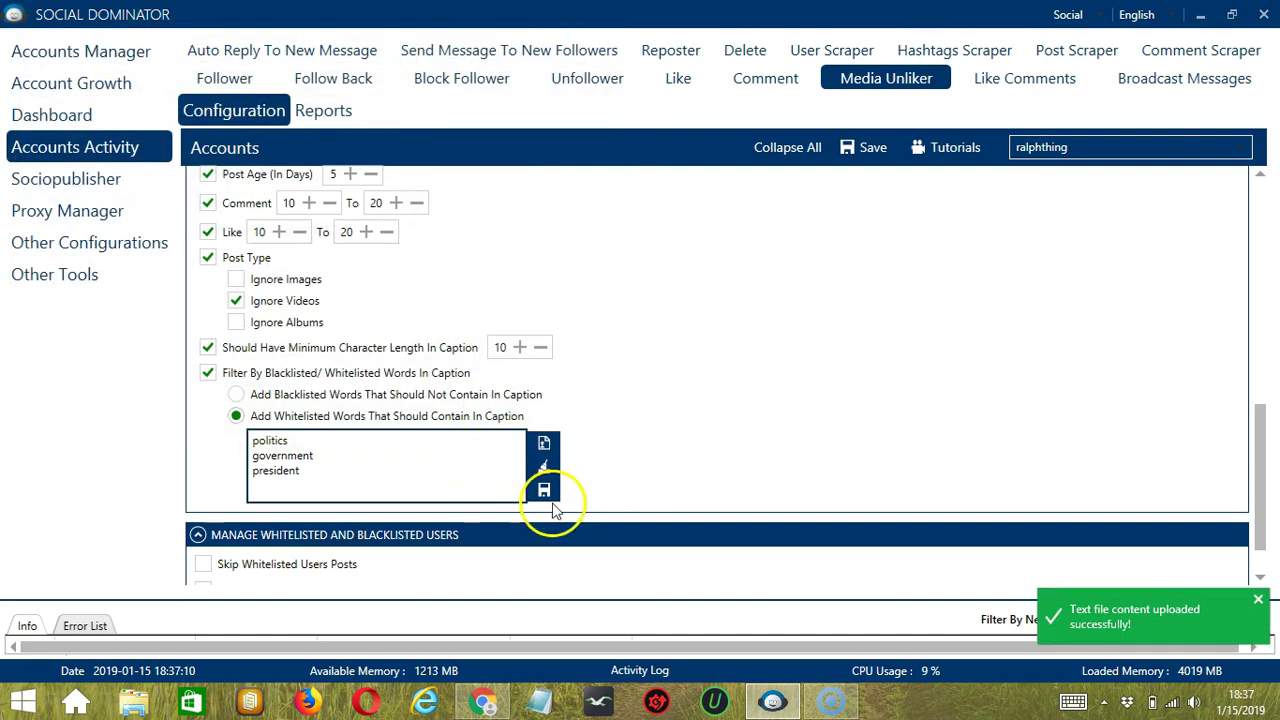
{"action": "left_click", "coordinate": [323, 443]}
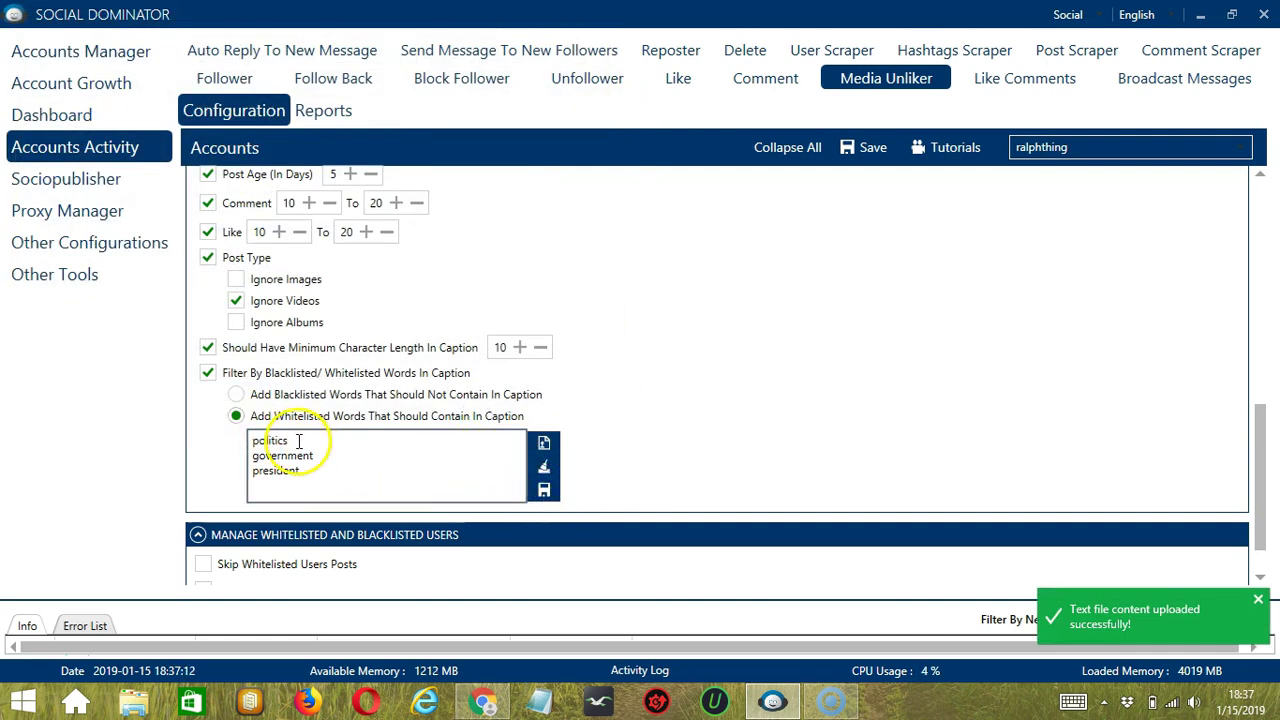
{"action": "left_click", "coordinate": [270, 440]}
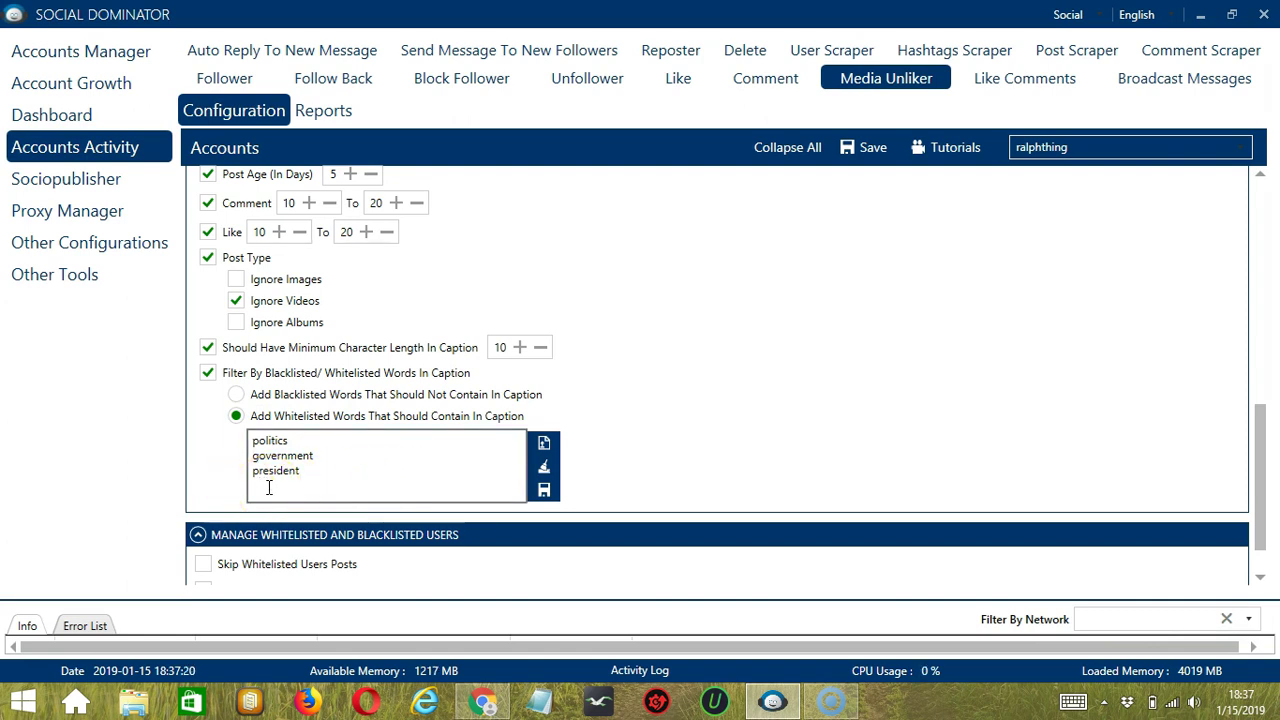
Enable Skip Whitelisted Users Posts and Add To Blacklist After Unlike Media.
{"action": "scroll", "coordinate": [1245, 577], "scroll_direction": "down", "scroll_amount": 2}
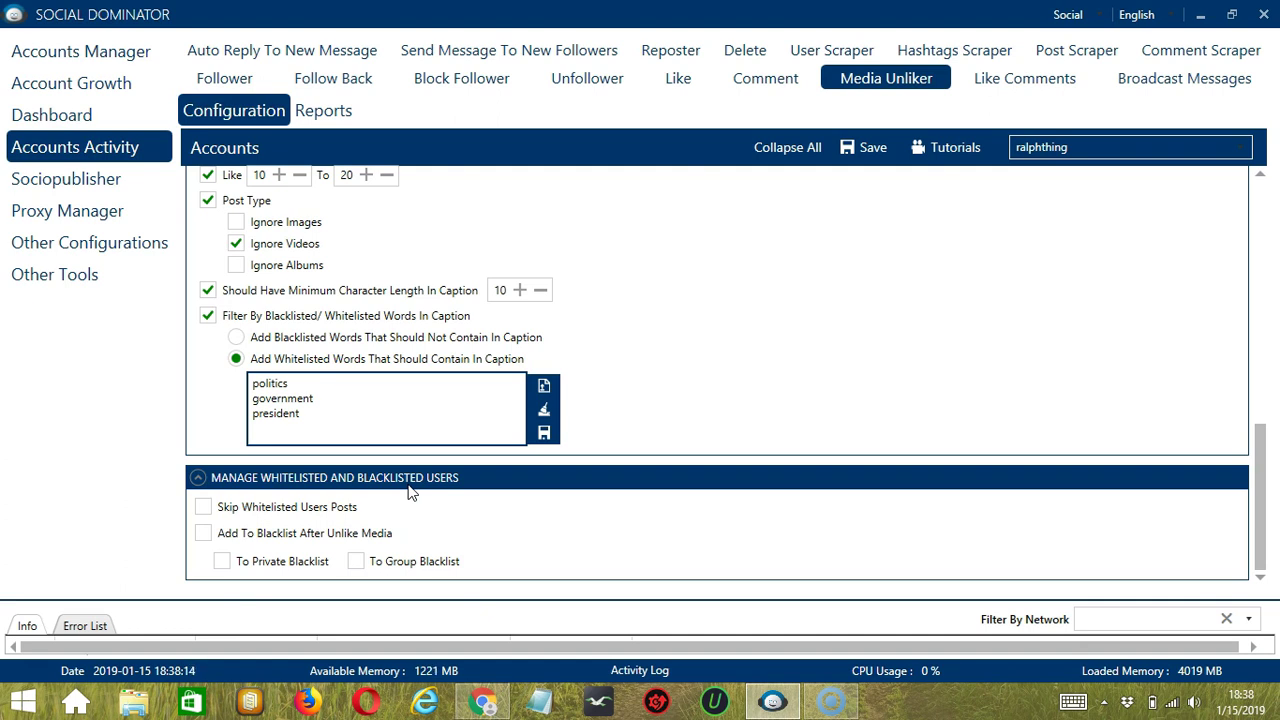
{"action": "left_click", "coordinate": [303, 510]}
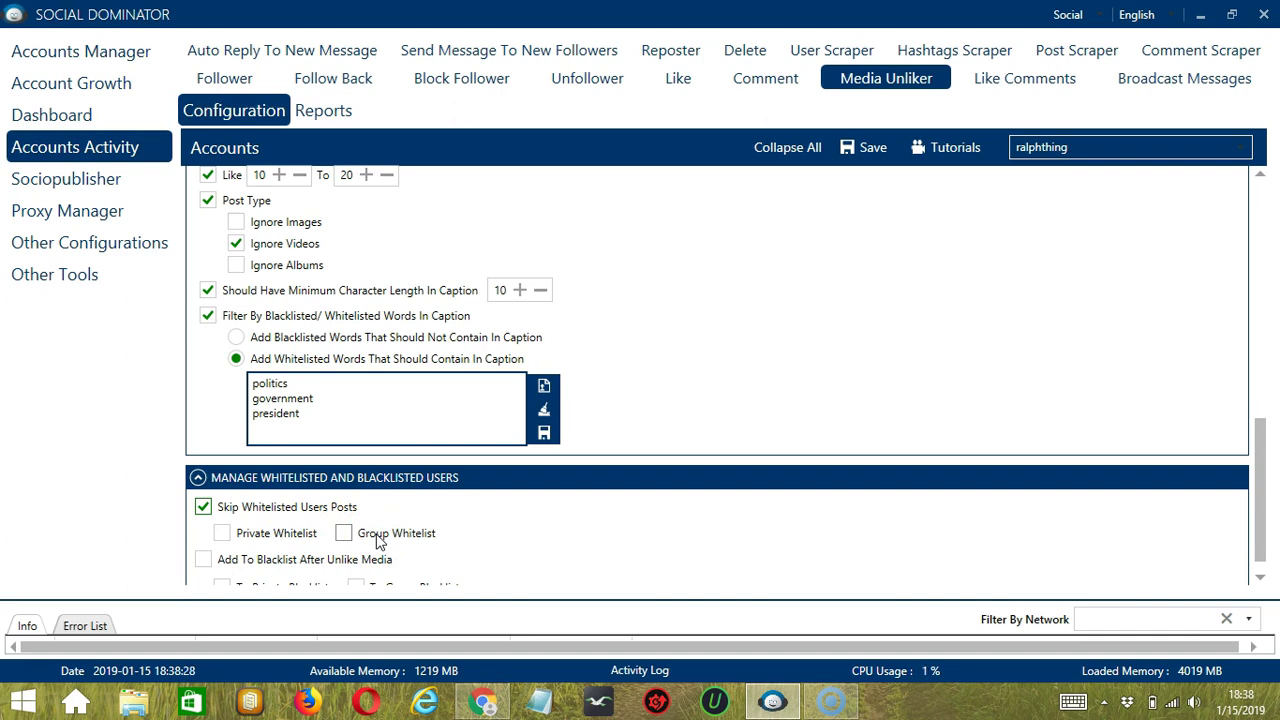
{"action": "scroll", "coordinate": [240, 510], "scroll_direction": "down", "scroll_amount": 1}
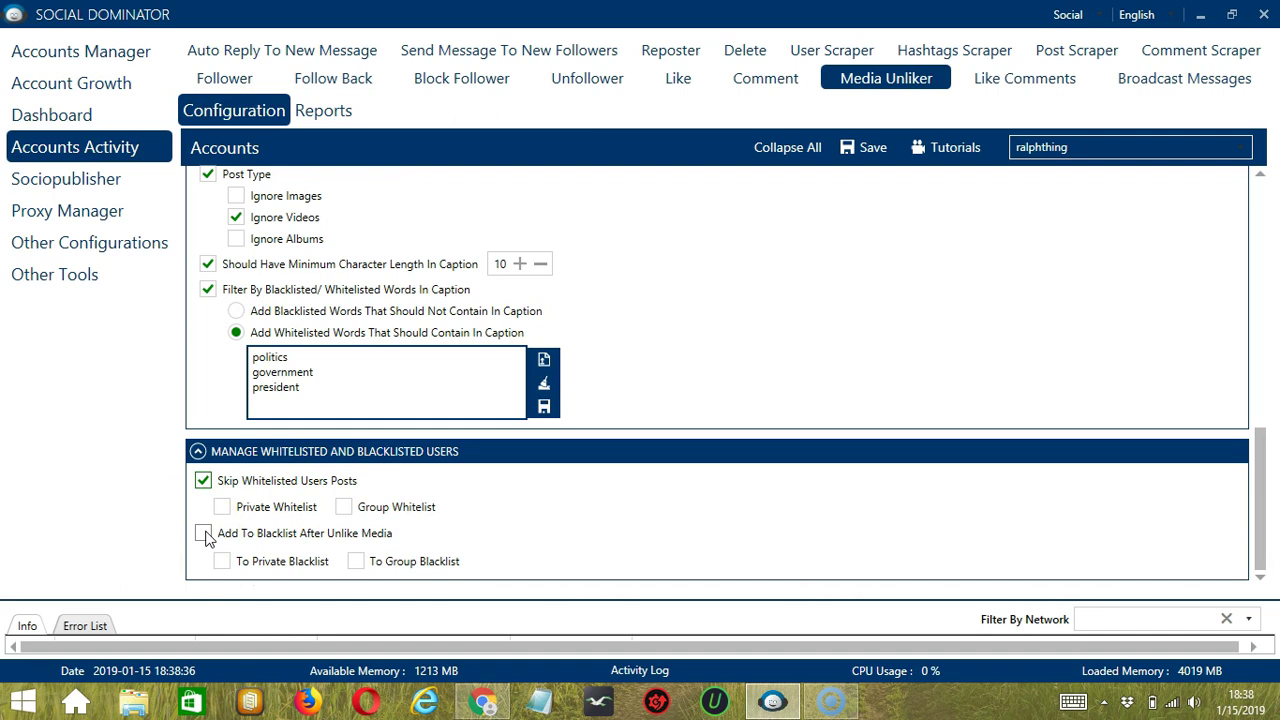
{"action": "left_click", "coordinate": [205, 535]}
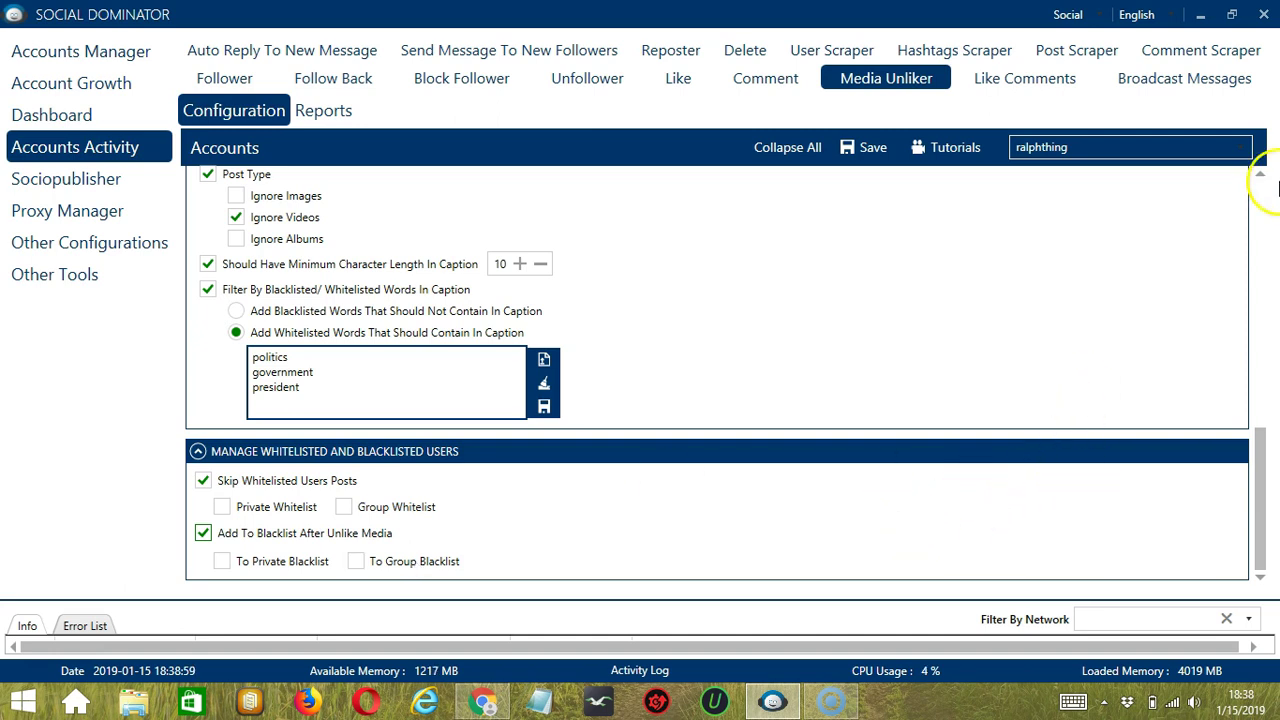
Save the Media Unliker settings and set its status to Active.
{"action": "left_click", "coordinate": [1260, 186]}
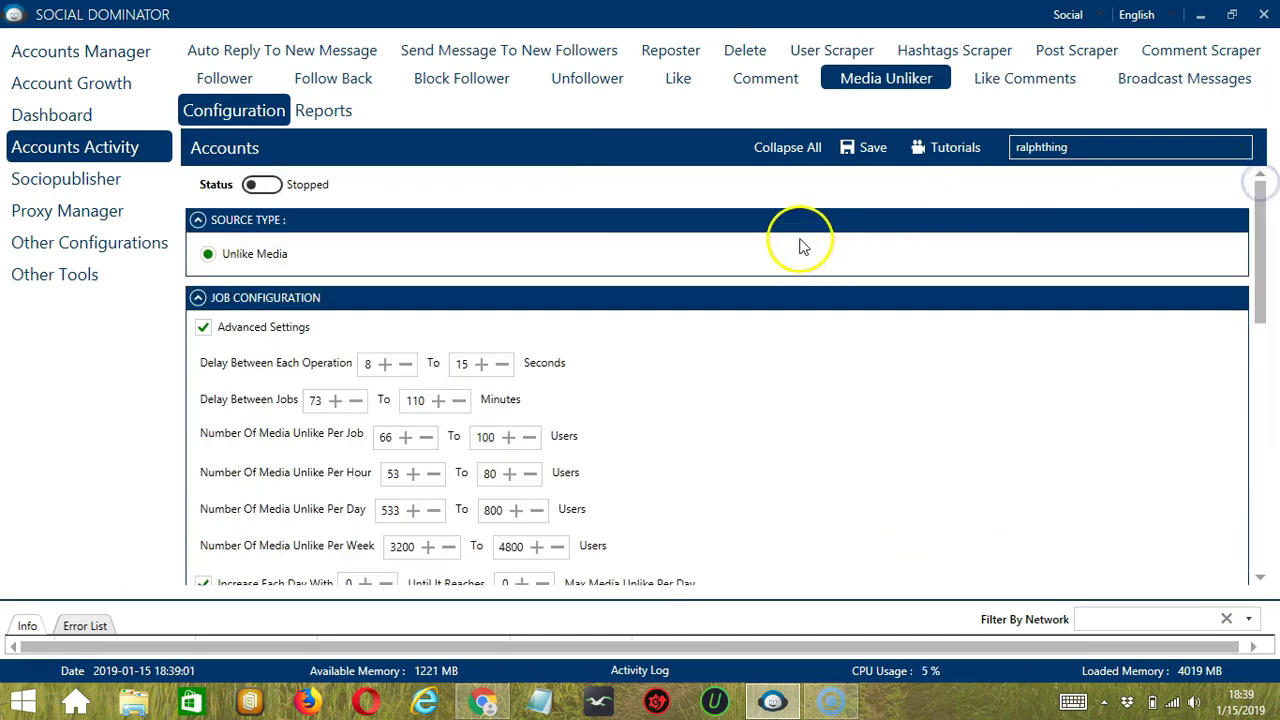
{"action": "left_click", "coordinate": [865, 158]}
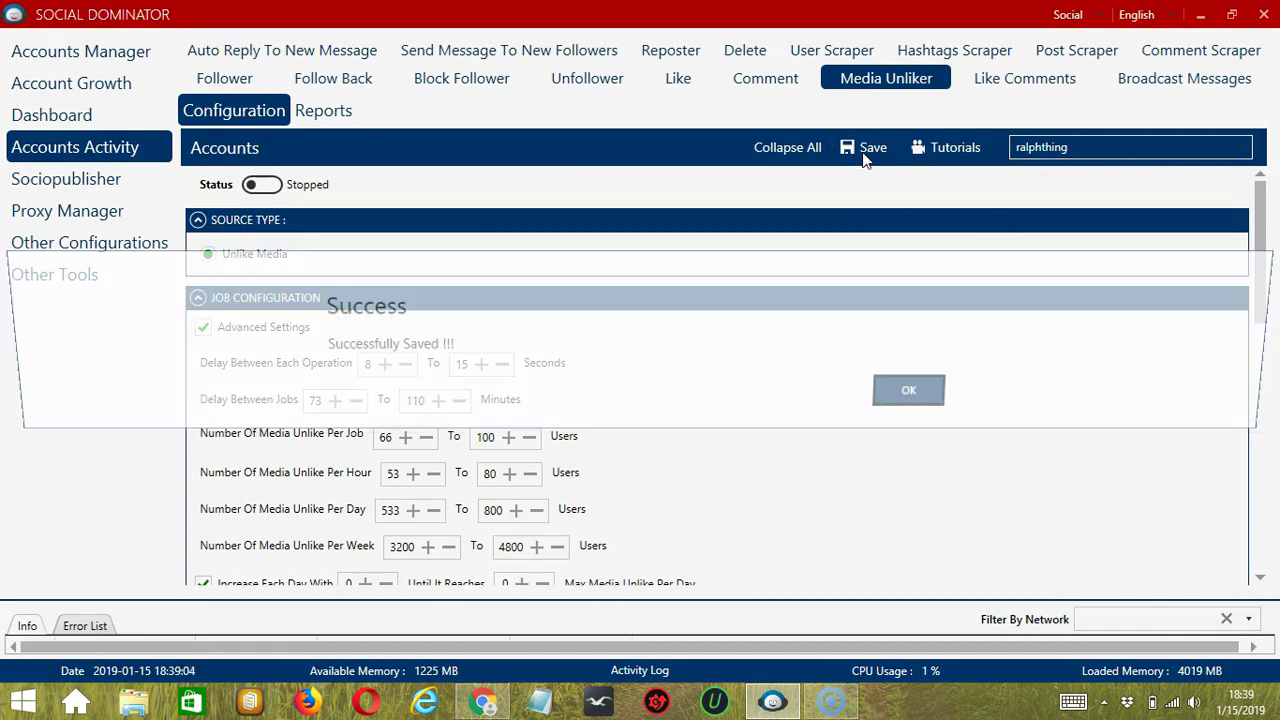
{"action": "left_click", "coordinate": [917, 391]}
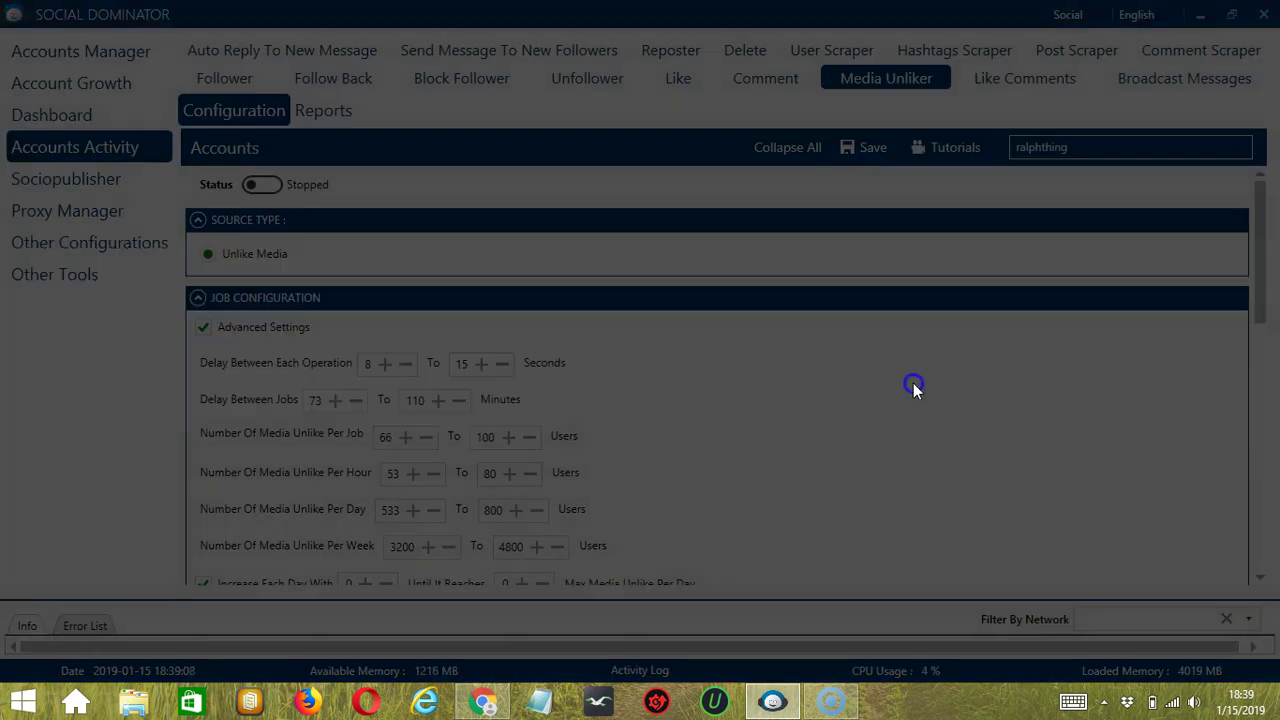
{"action": "left_click", "coordinate": [266, 187]}
{"action": "left_click", "coordinate": [418, 177]}
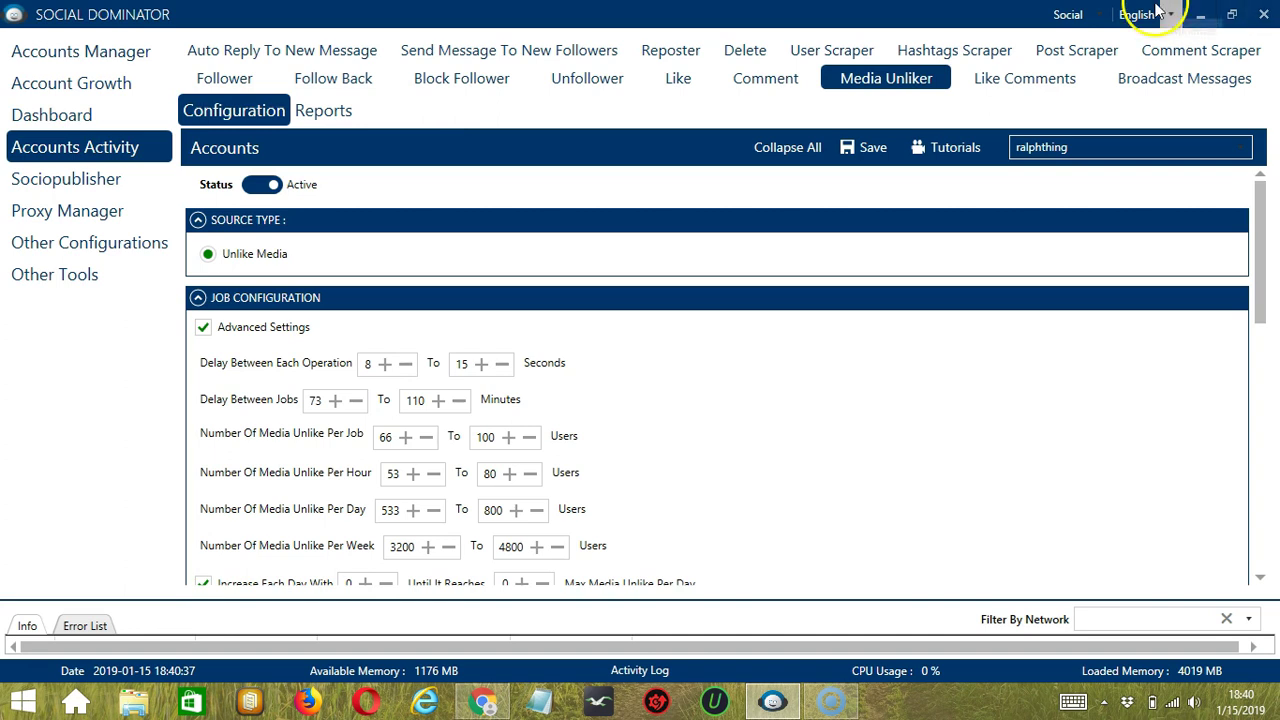
Switch to the Instagram module and open a new Media Unliker campaign form named Instagram Unlike.
{"action": "left_click", "coordinate": [1100, 17]}
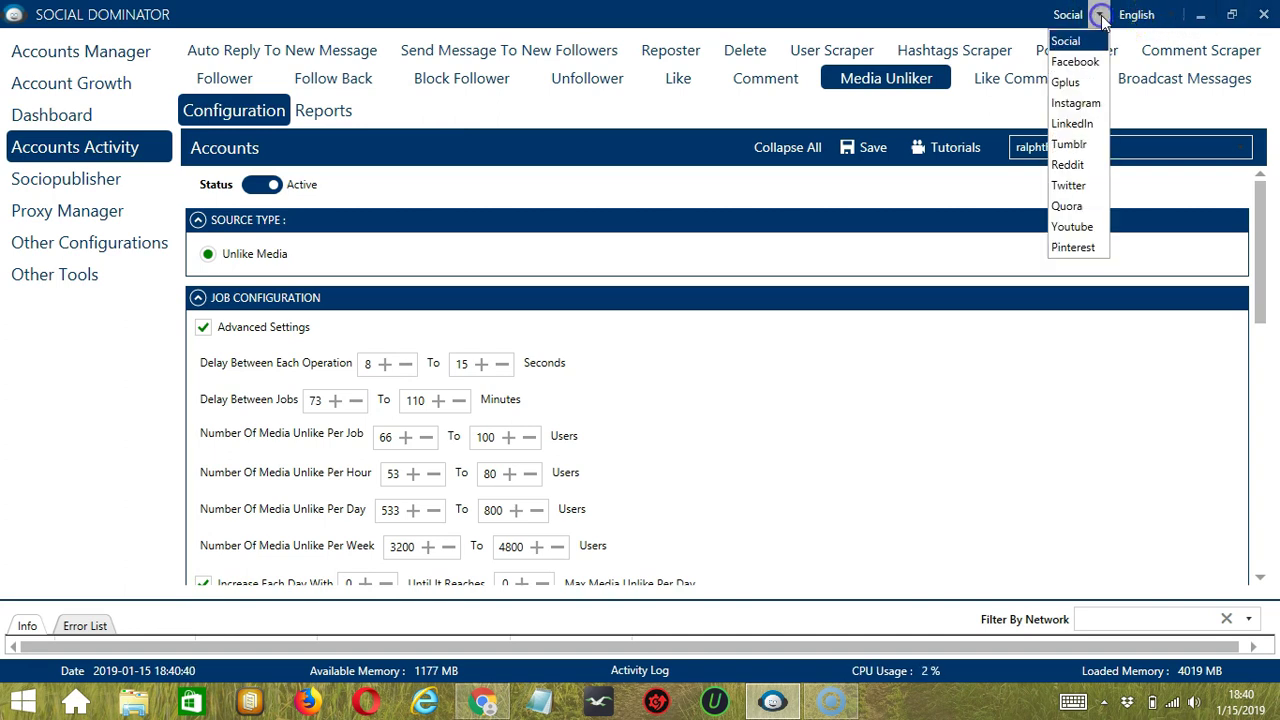
{"action": "left_click", "coordinate": [1093, 105]}
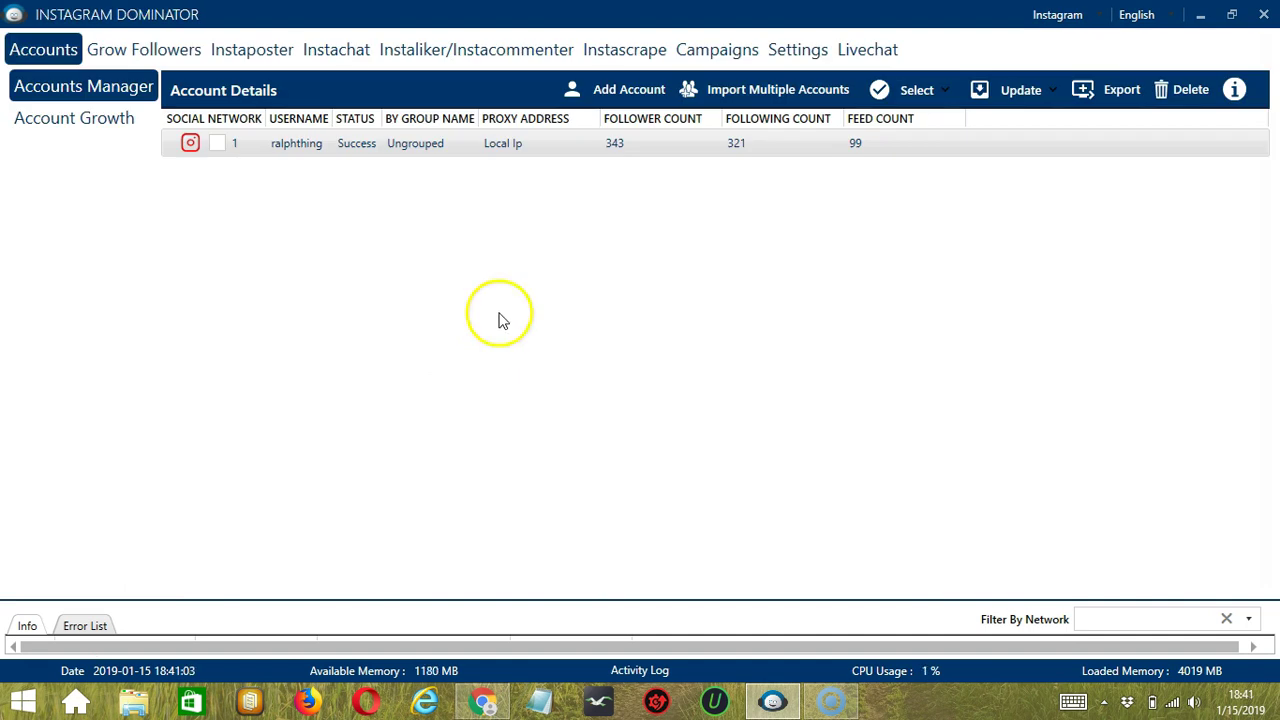
{"action": "left_click", "coordinate": [455, 52]}
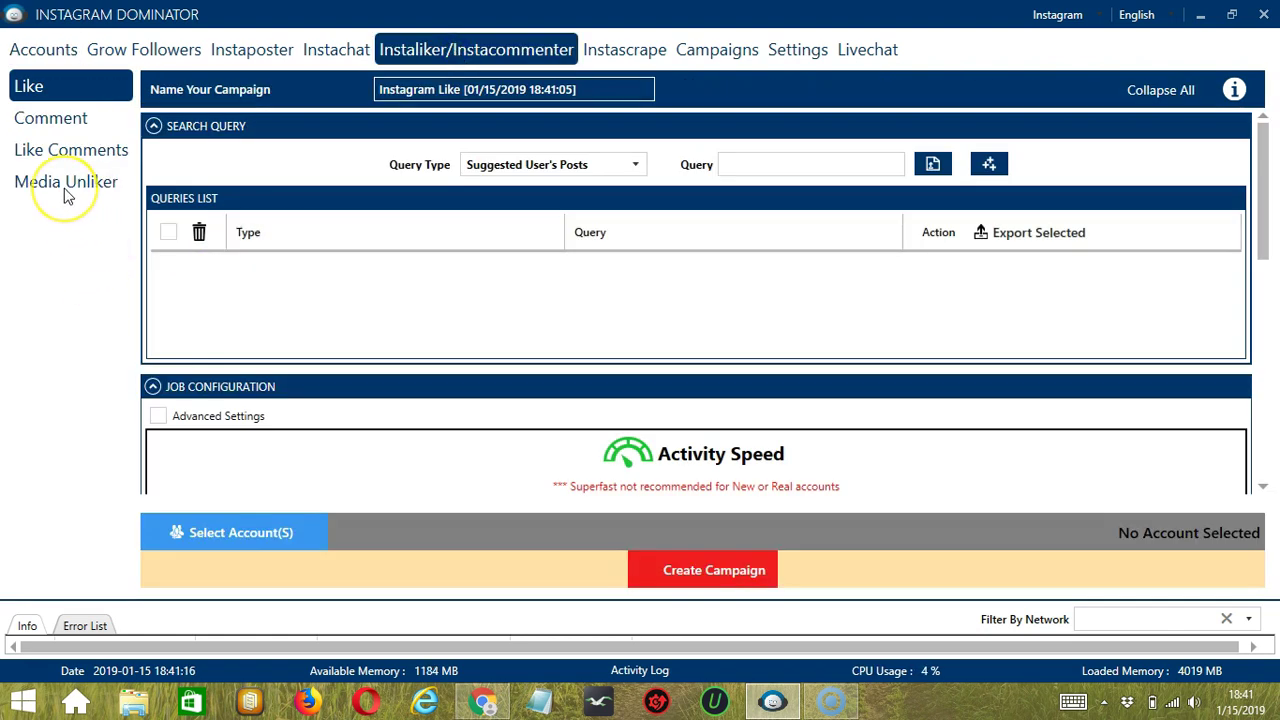
{"action": "left_click", "coordinate": [62, 190]}
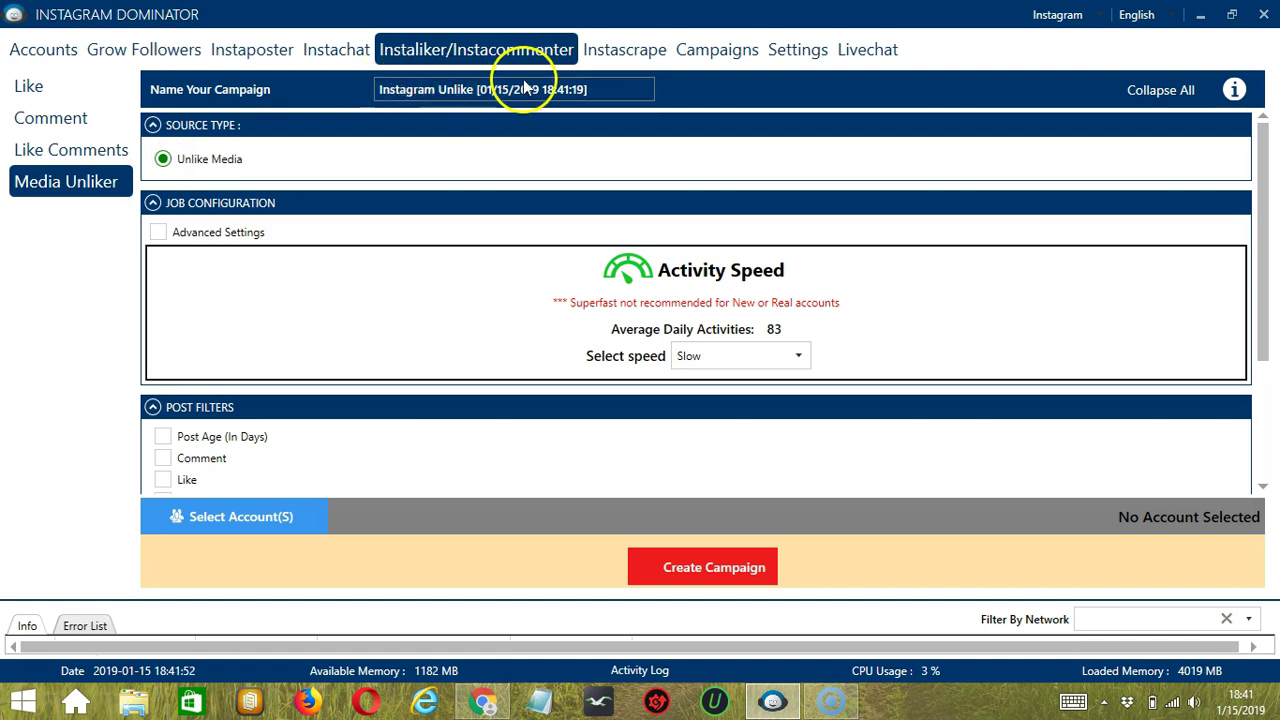
{"action": "left_click", "coordinate": [405, 95]}
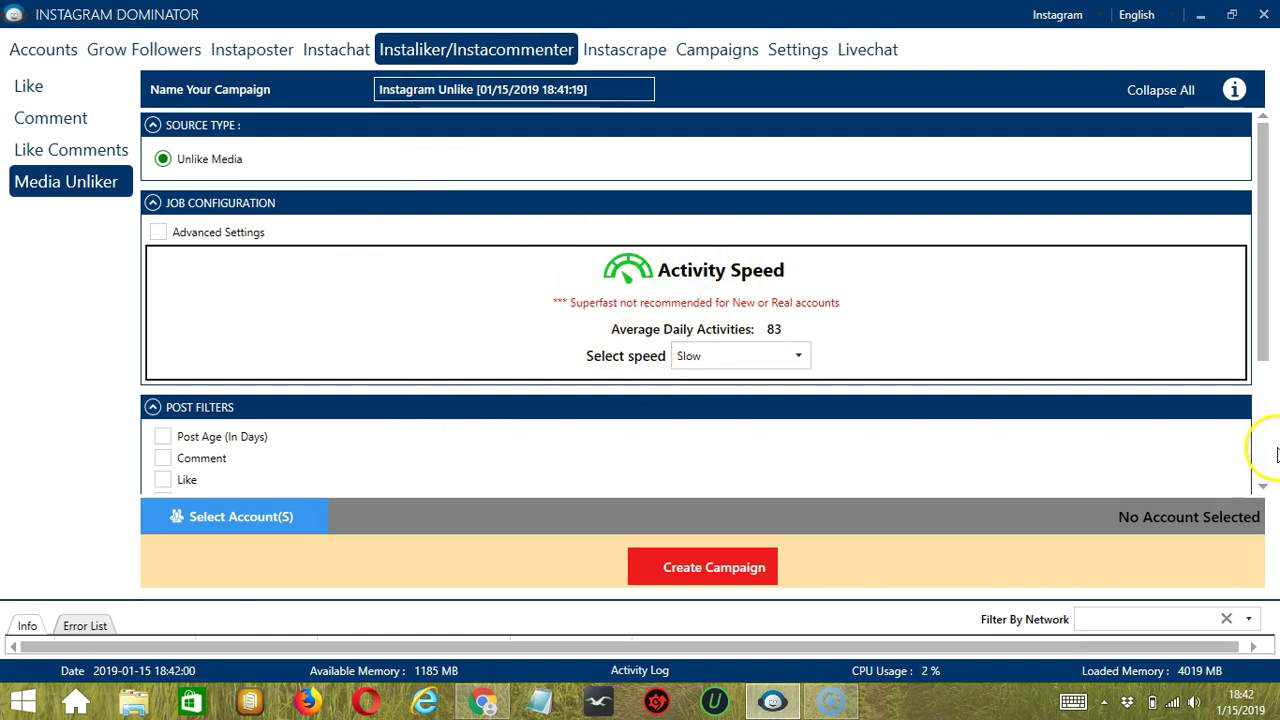
Enable the Post Age filter and raise its limit to 5 days.
{"action": "left_click", "coordinate": [1262, 486]}
{"action": "left_click", "coordinate": [1262, 486]}
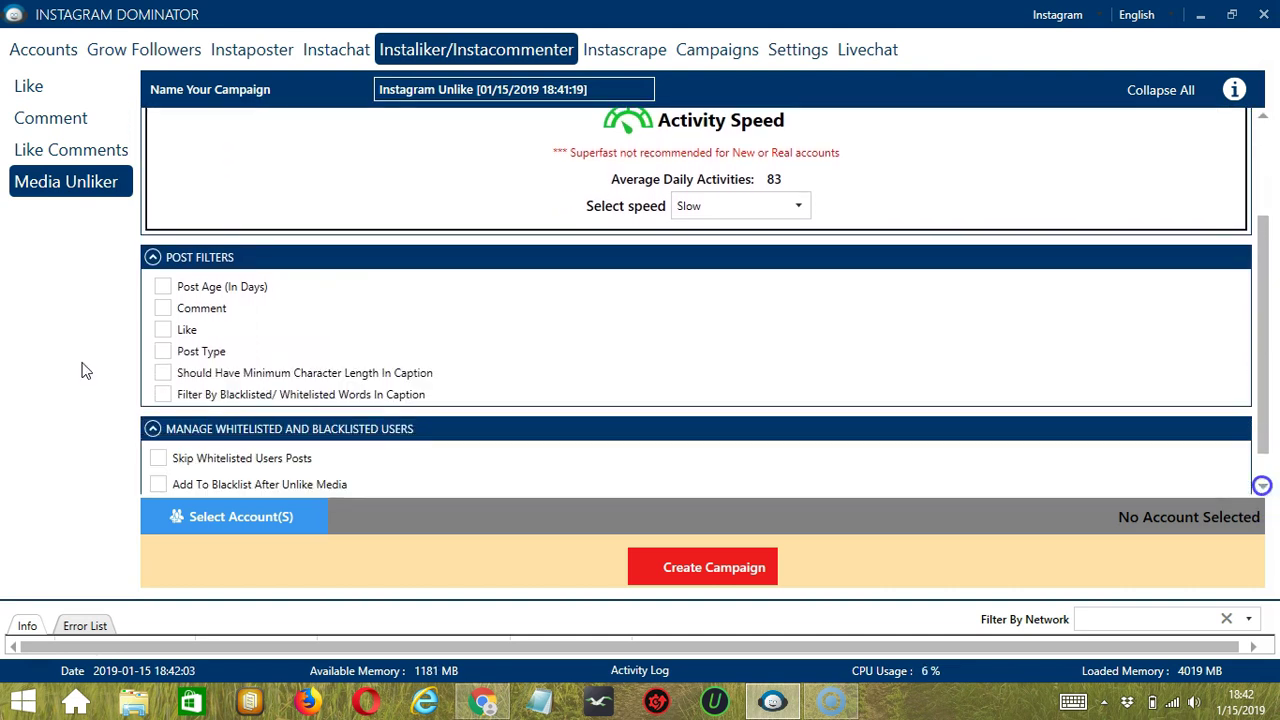
{"action": "left_click", "coordinate": [204, 288]}
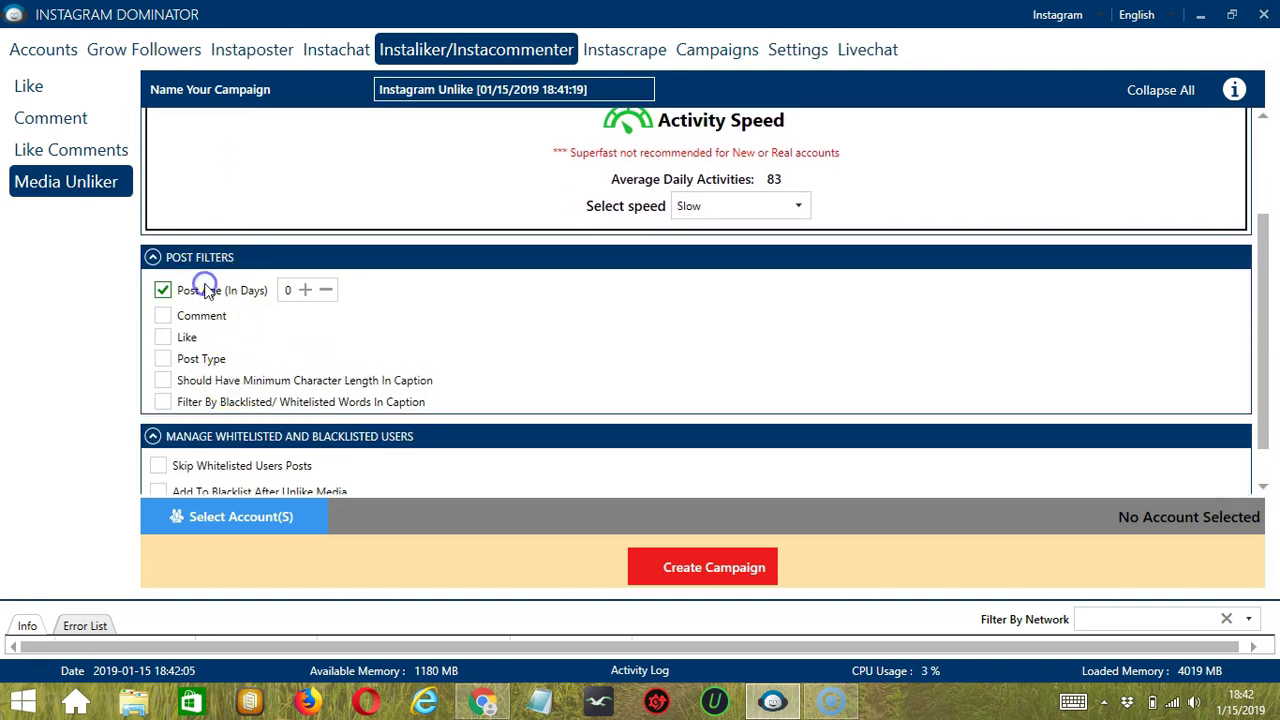
{"action": "left_click", "coordinate": [305, 289]}
{"action": "left_click", "coordinate": [305, 289]}
{"action": "left_click", "coordinate": [305, 289]}
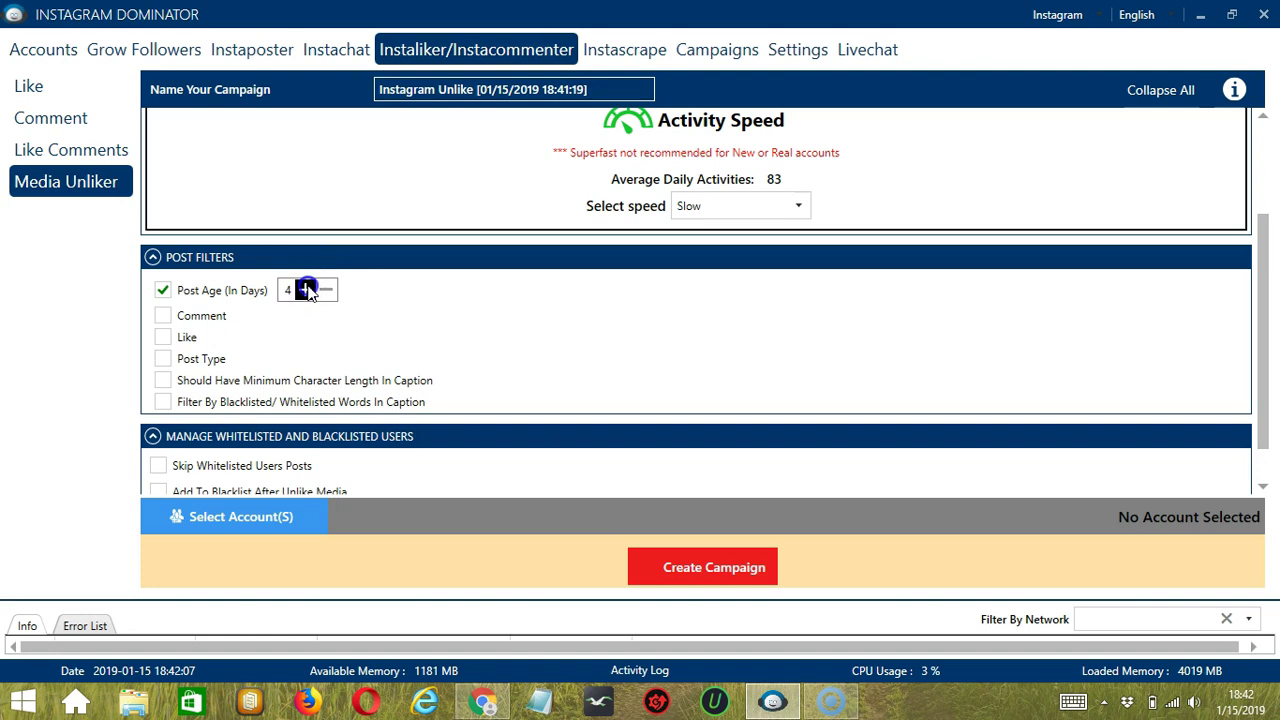
Ignore videos, skip whitelisted users' posts, and blacklist users after unliking their media.
{"action": "left_click", "coordinate": [163, 359]}
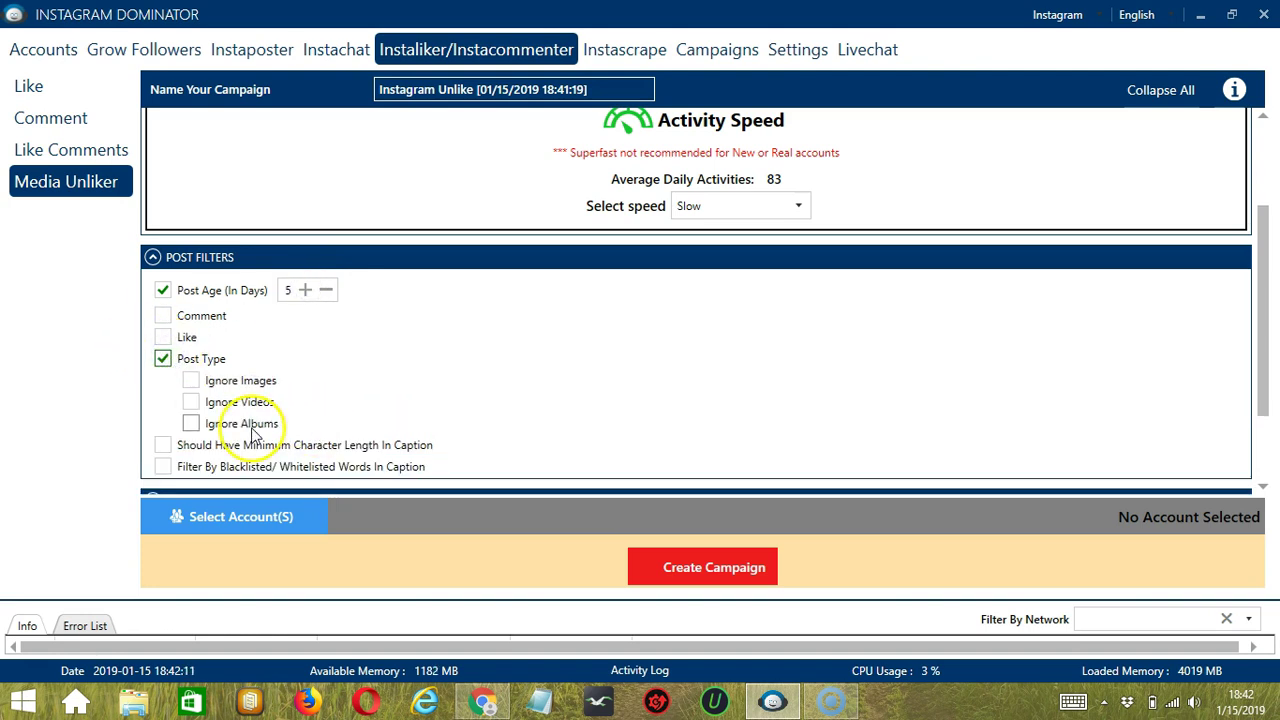
{"action": "left_click", "coordinate": [218, 408]}
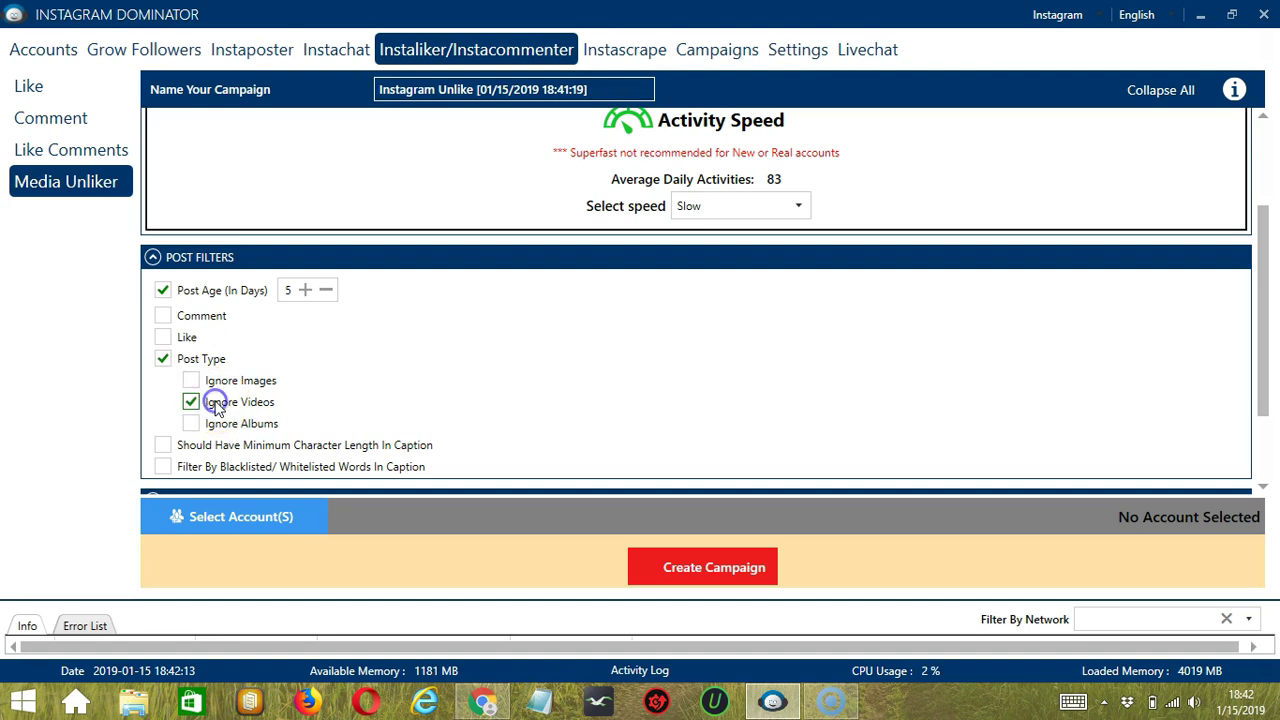
{"action": "left_click", "coordinate": [1262, 476]}
{"action": "left_click", "coordinate": [163, 418]}
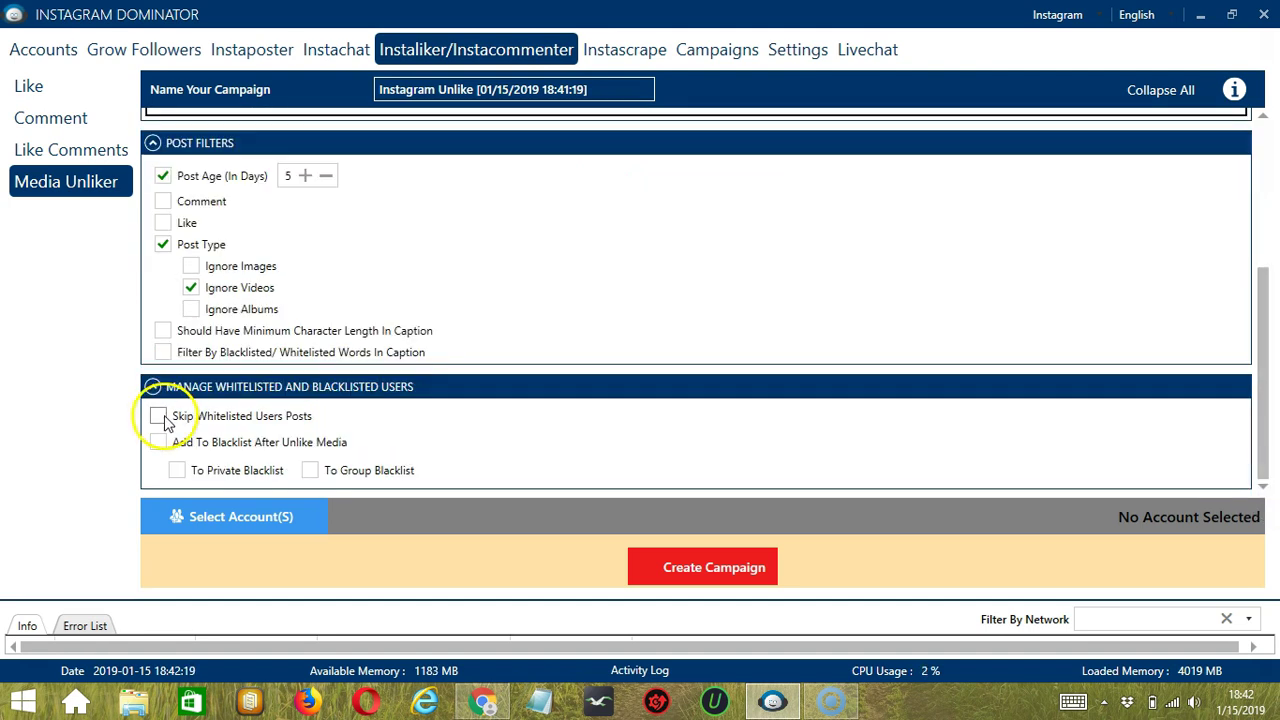
{"action": "left_click", "coordinate": [148, 469]}
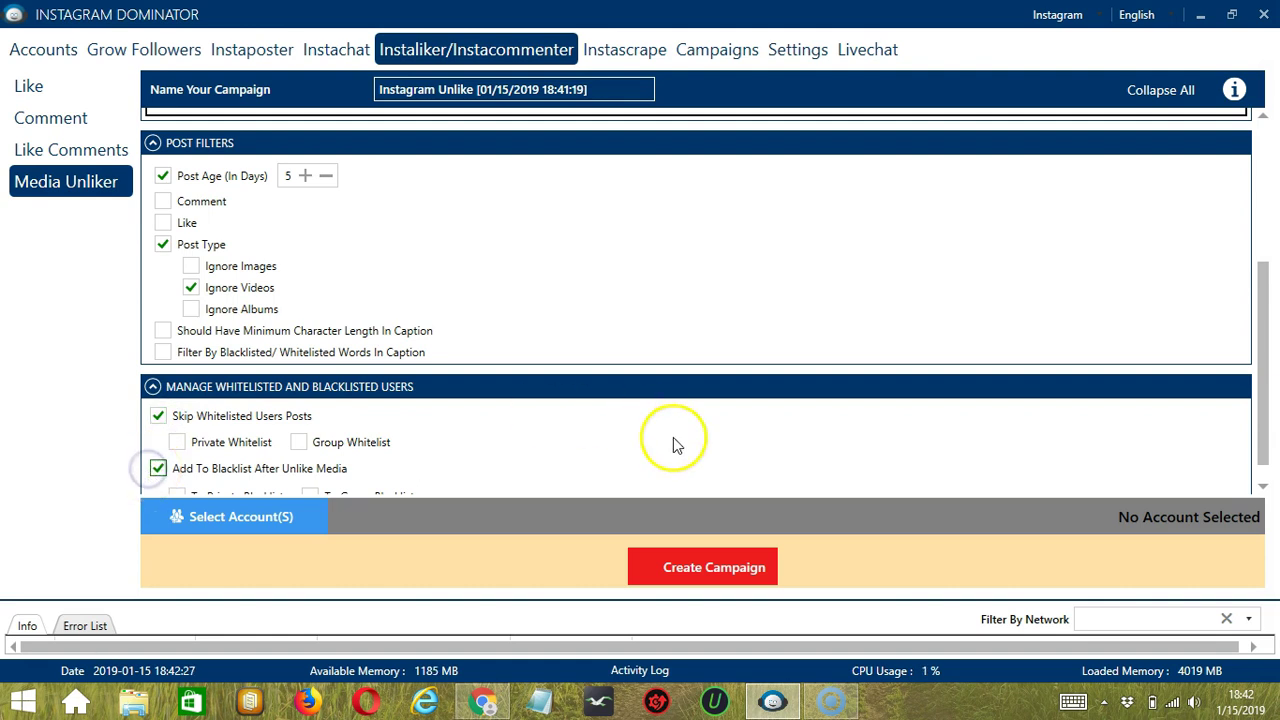
Assign the Instagram account to the unlike campaign and save the selection.
{"action": "left_click", "coordinate": [306, 517]}
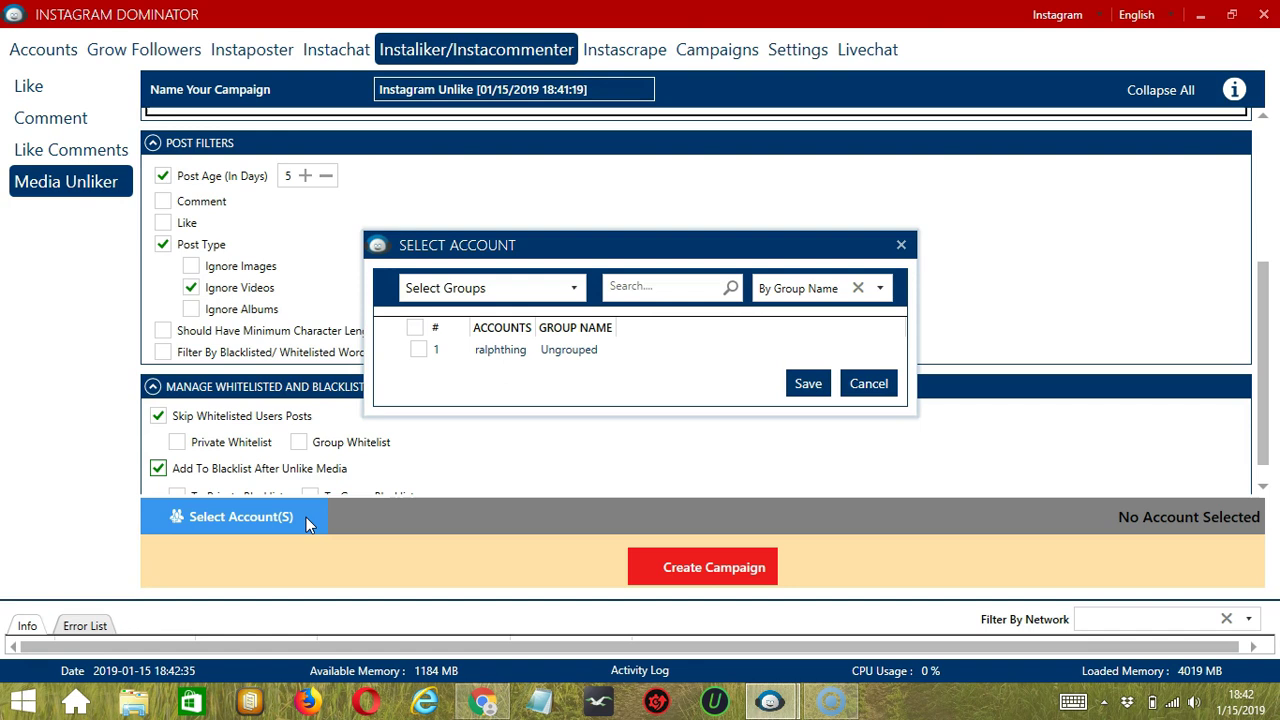
{"action": "left_click", "coordinate": [420, 352]}
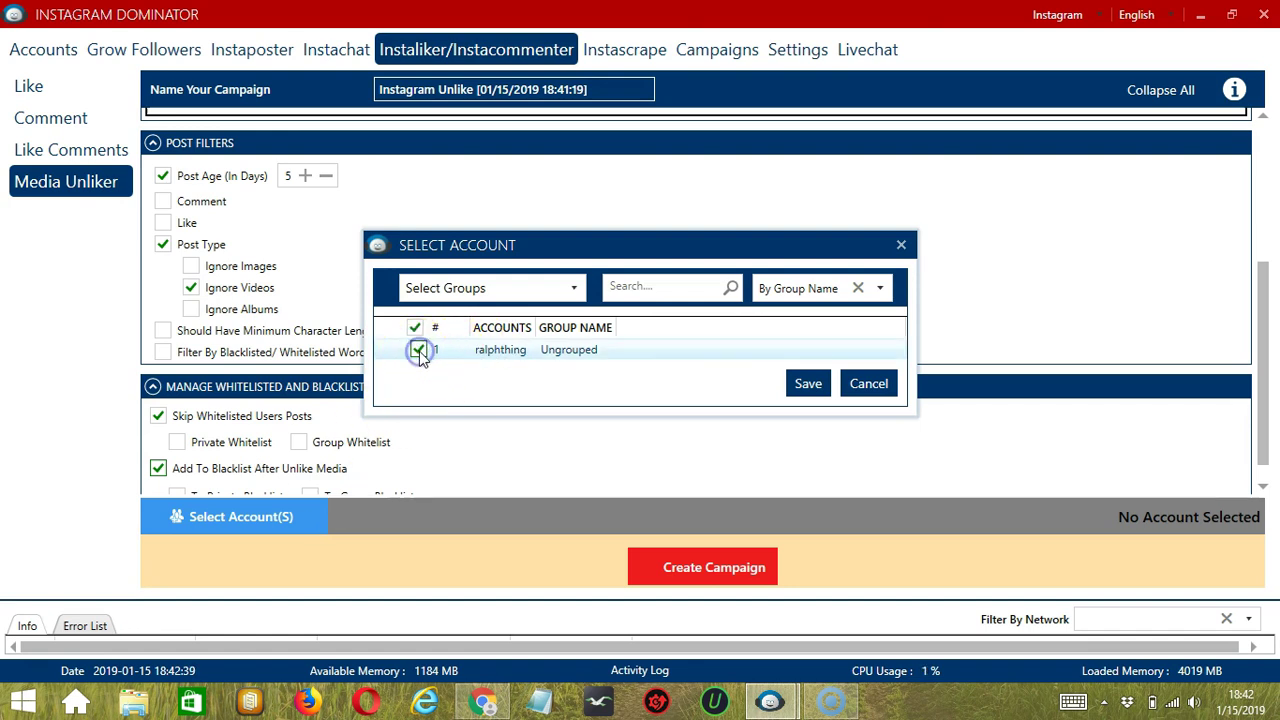
{"action": "left_click", "coordinate": [808, 383]}
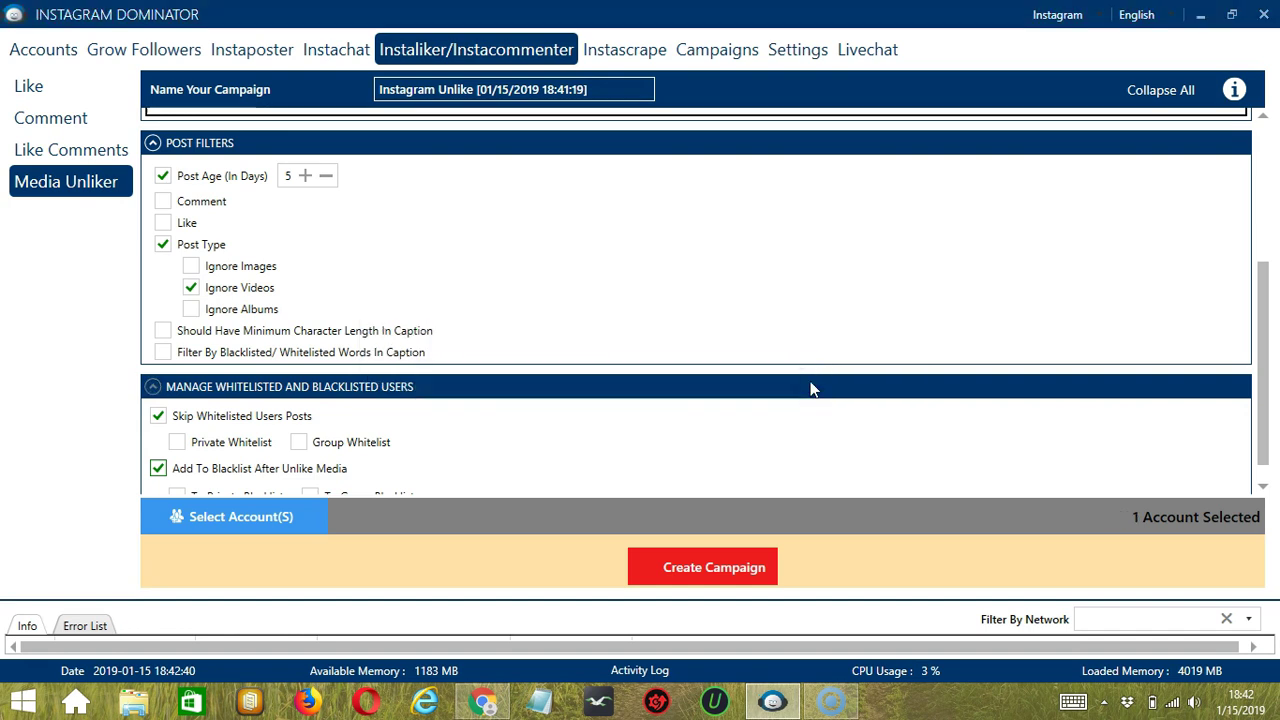
Create the Instagram Unlike campaign, confirming the account's unlike settings replacement in the warning.
{"action": "left_click", "coordinate": [642, 571]}
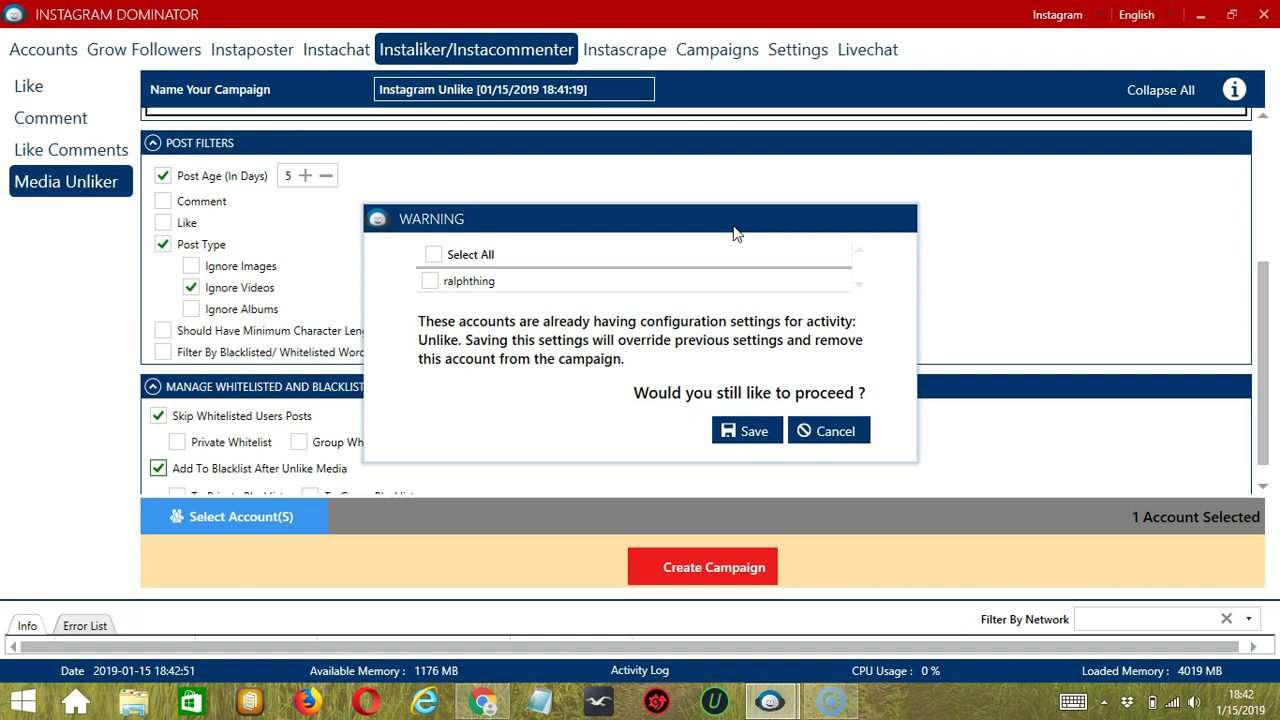
{"action": "left_click", "coordinate": [430, 281]}
{"action": "left_click", "coordinate": [751, 431]}
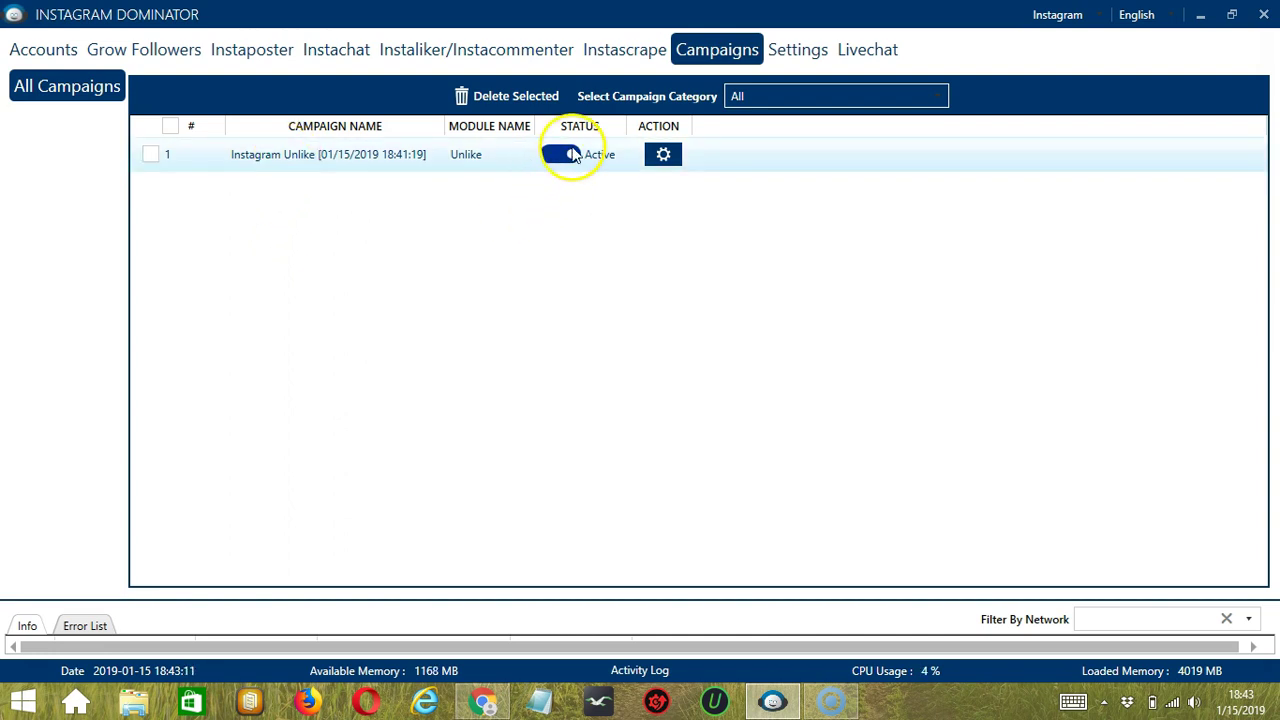
Toggle the Instagram Unlike campaign's status to Paused, then dismiss its gear Action menu.
{"action": "left_click", "coordinate": [570, 156]}
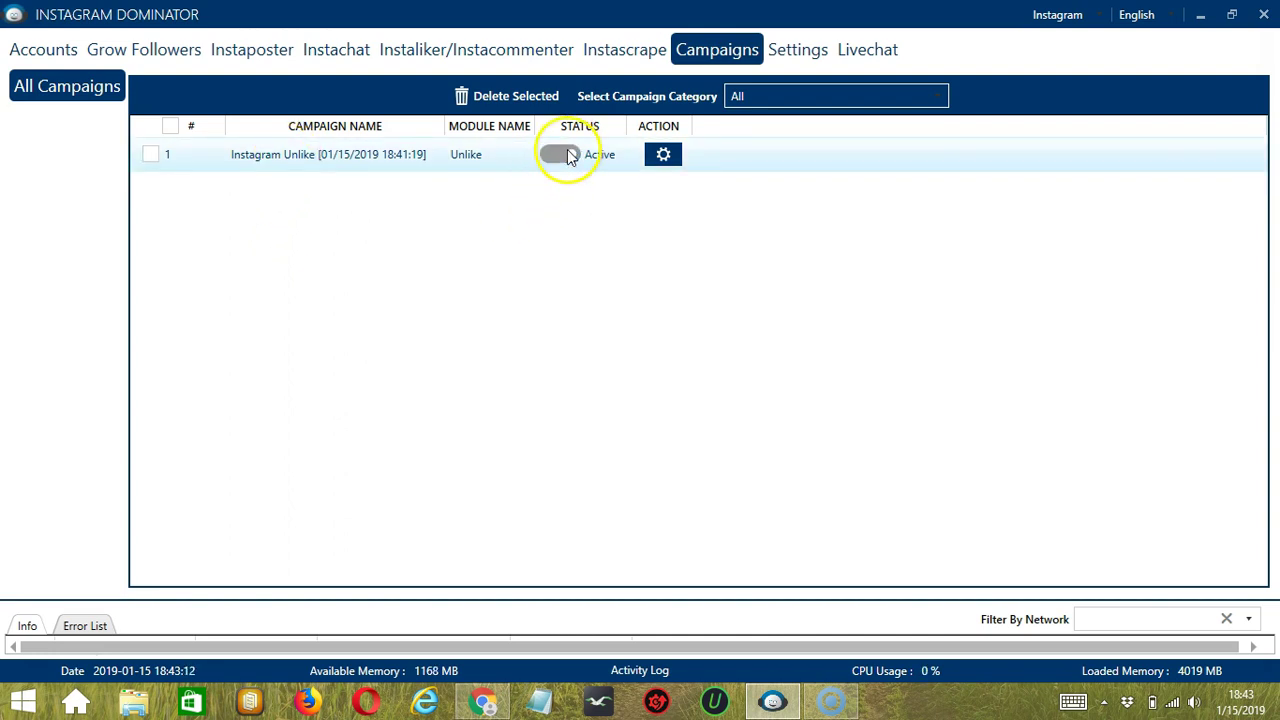
{"action": "left_click", "coordinate": [666, 160]}
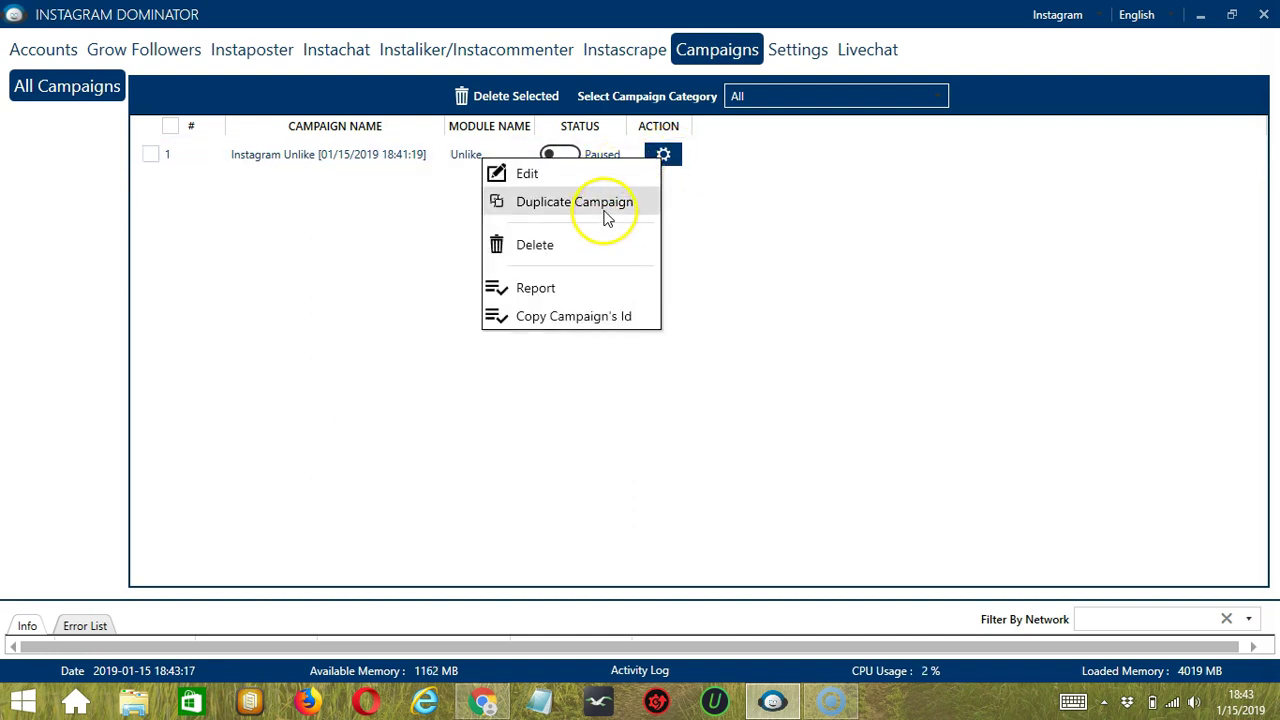
{"action": "left_click", "coordinate": [716, 230]}
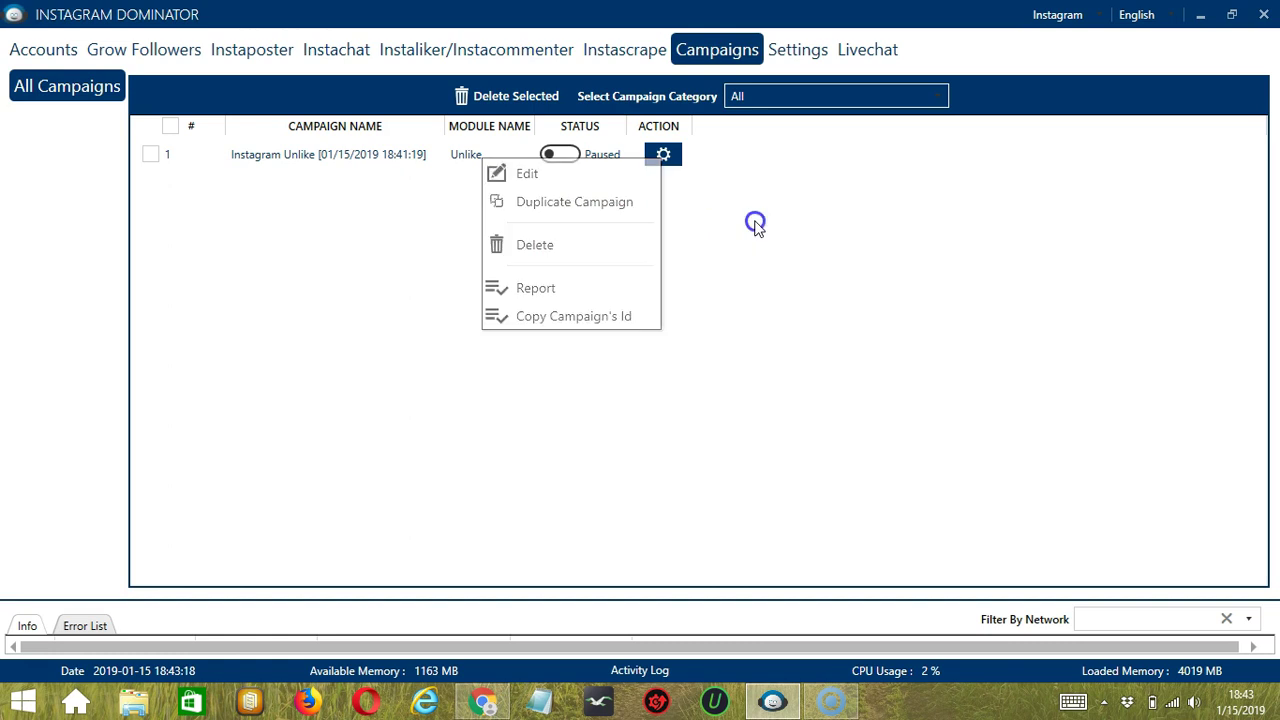